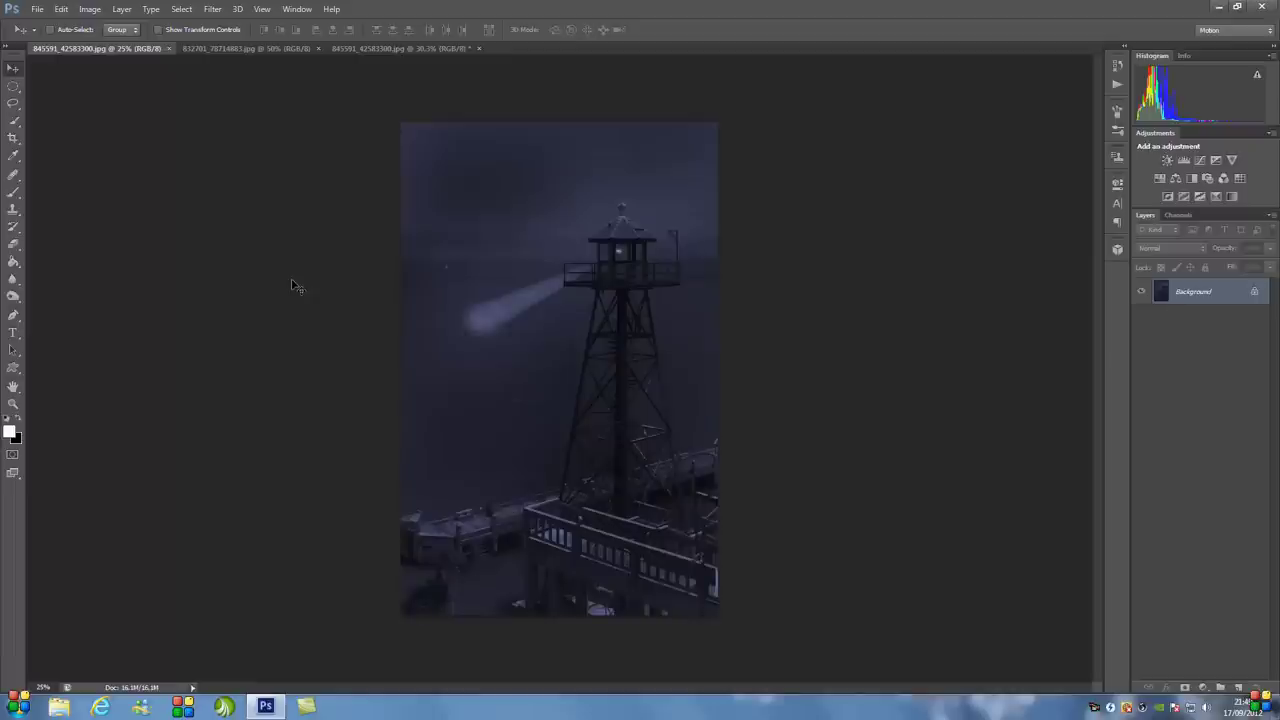
- Show the example image 832701_78714883.jpg of the boy in a spotlight beam
{"action": "left_click", "coordinate": [210, 47]}
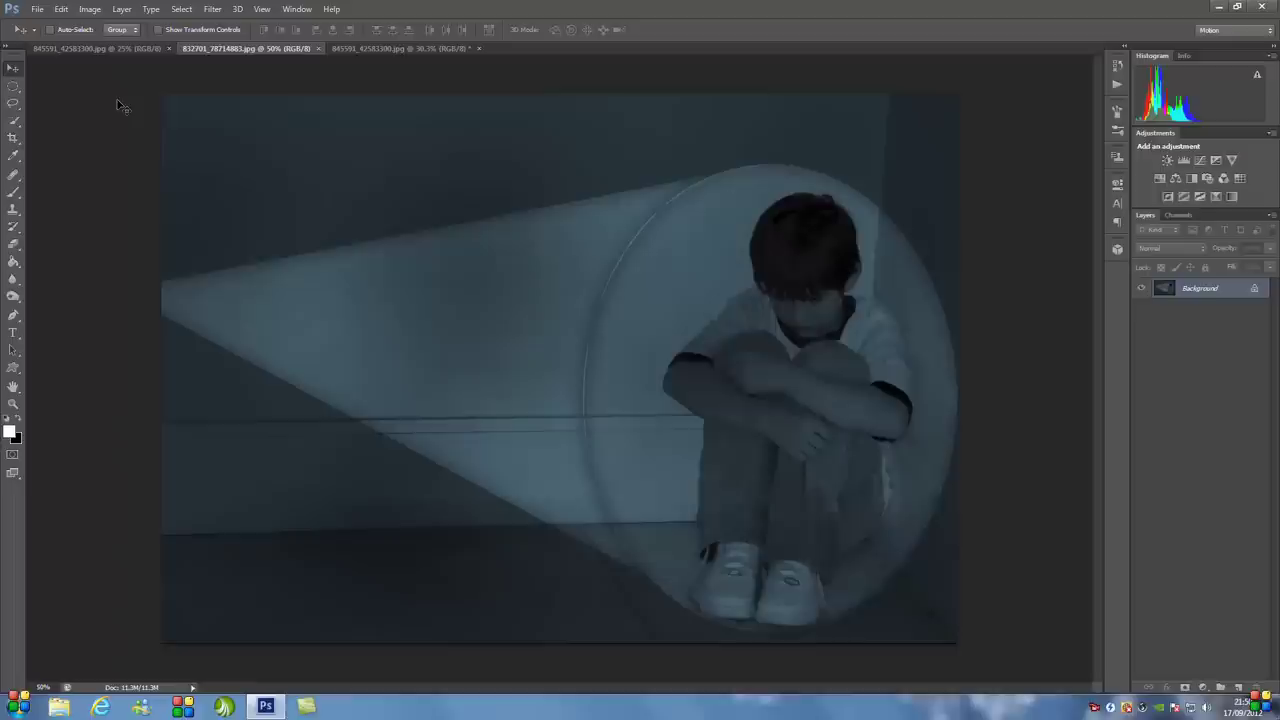
- Bring the daytime watchtower photo 845591_42583300.jpg to the front
{"action": "left_click", "coordinate": [365, 48]}
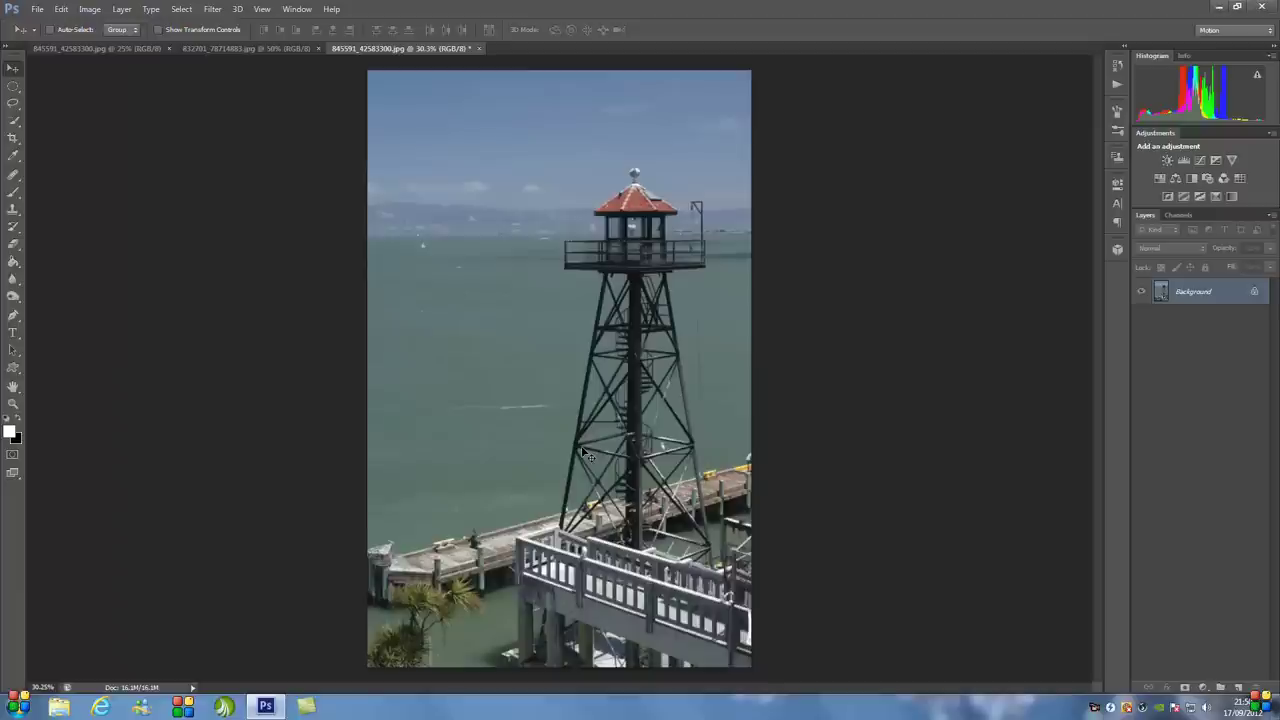
- Duplicate the photo layer and add a colorized Hue/Saturation layer: hue 226, saturation 25, lightness strongly lowered
{"action": "key", "text": "ctrl+j"}
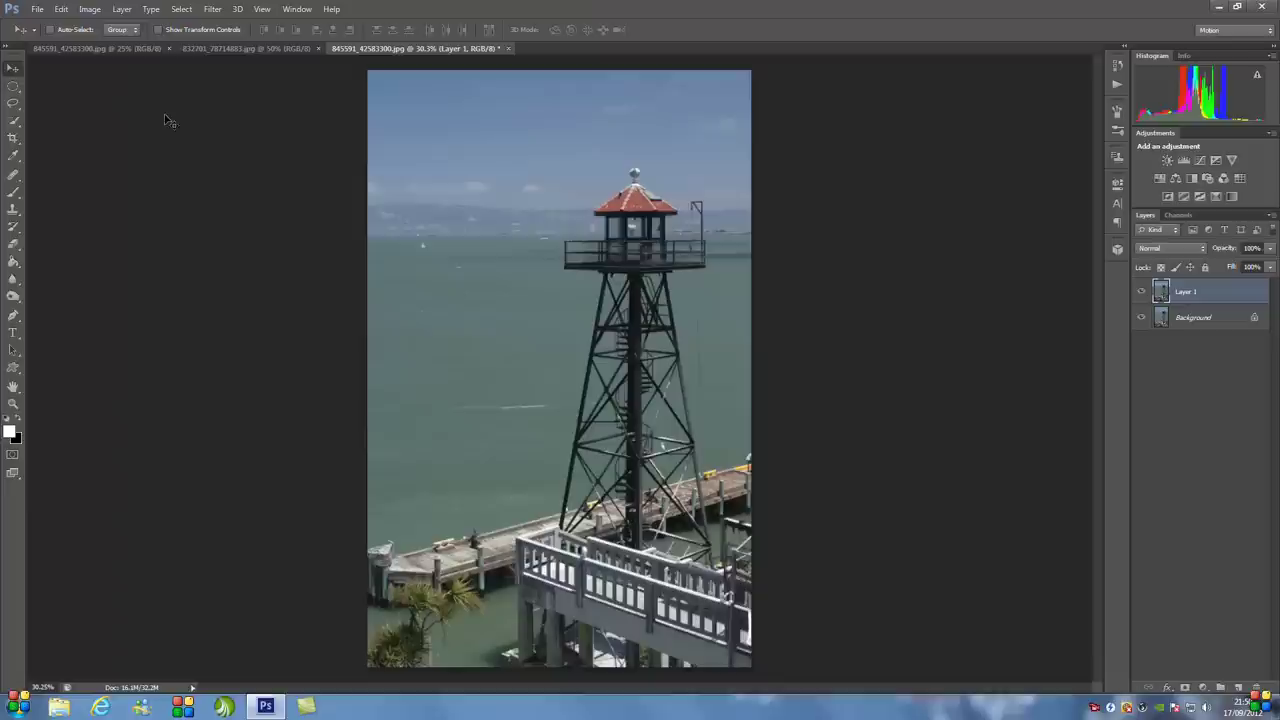
{"action": "left_click", "coordinate": [119, 9]}
{"action": "mouse_move", "coordinate": [167, 128]}
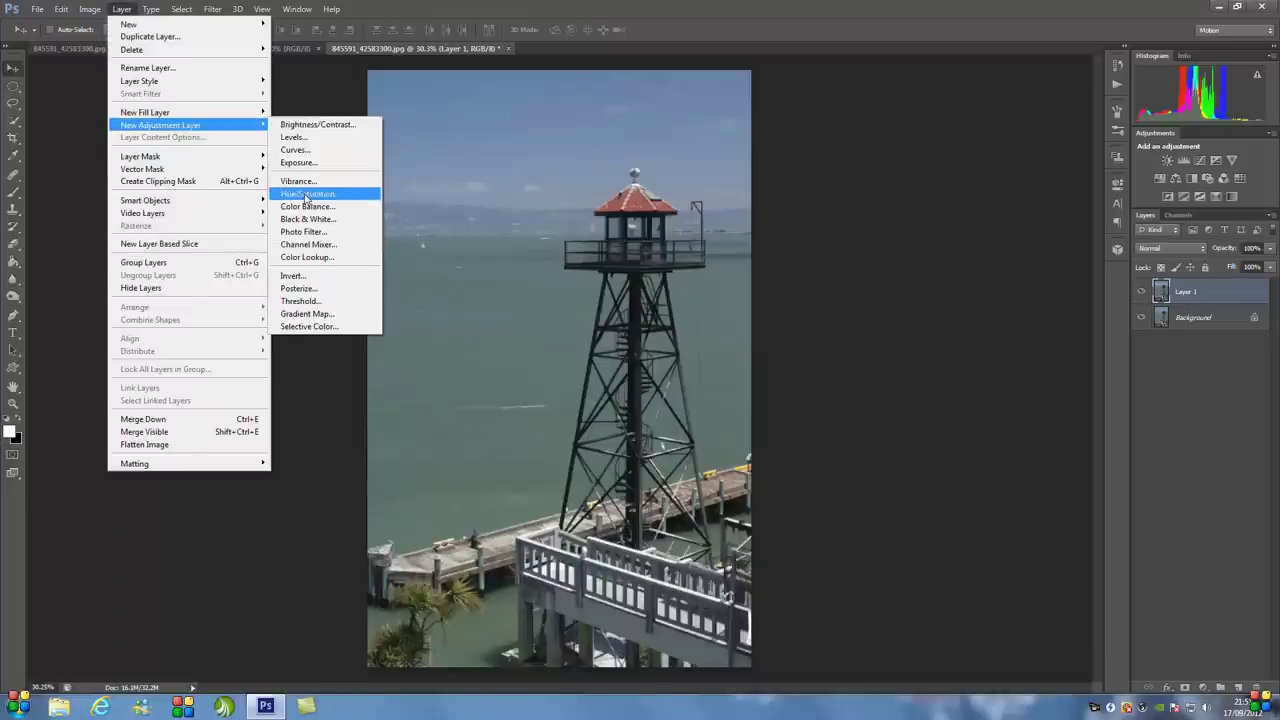
{"action": "left_click", "coordinate": [306, 194]}
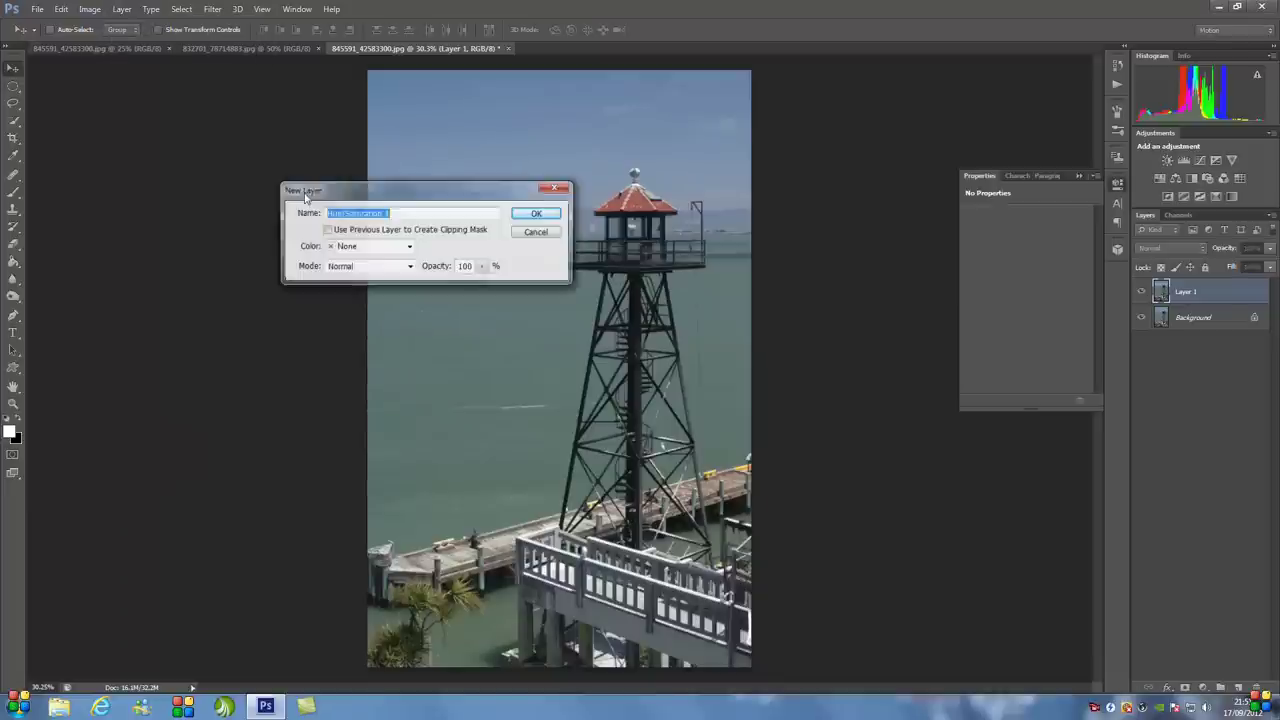
{"action": "left_click", "coordinate": [537, 213]}
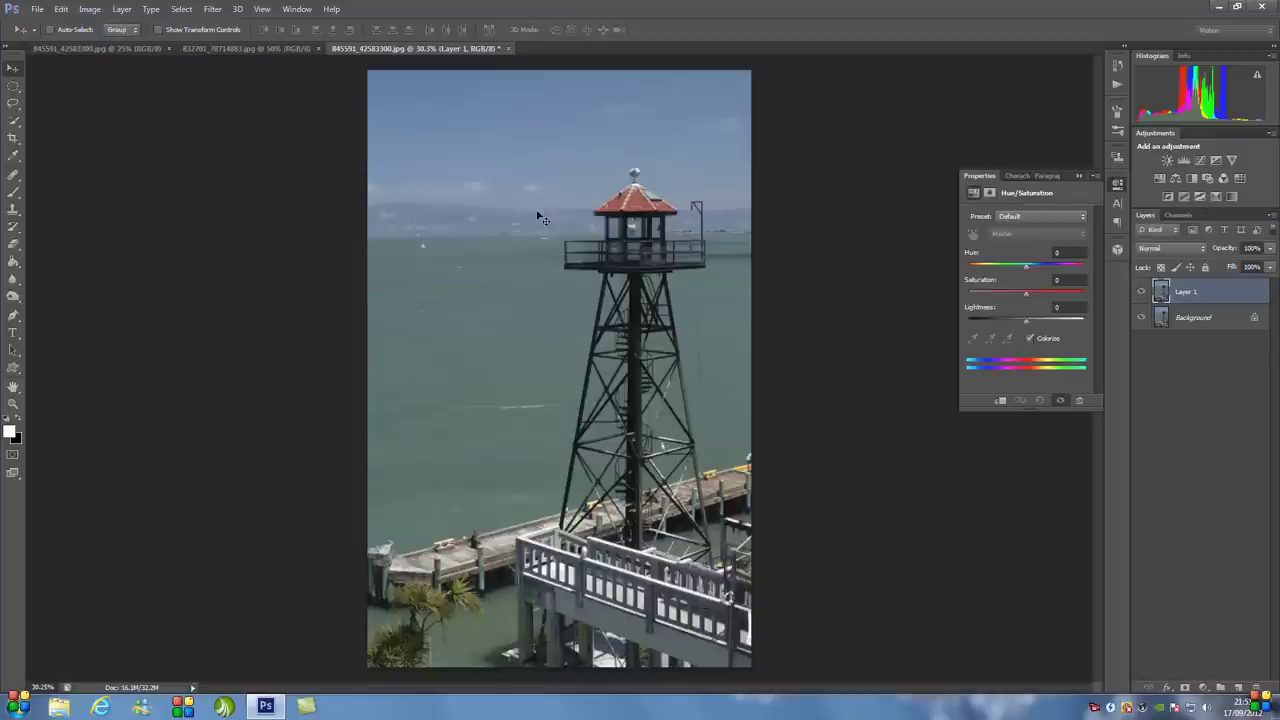
{"action": "left_click", "coordinate": [1032, 337]}
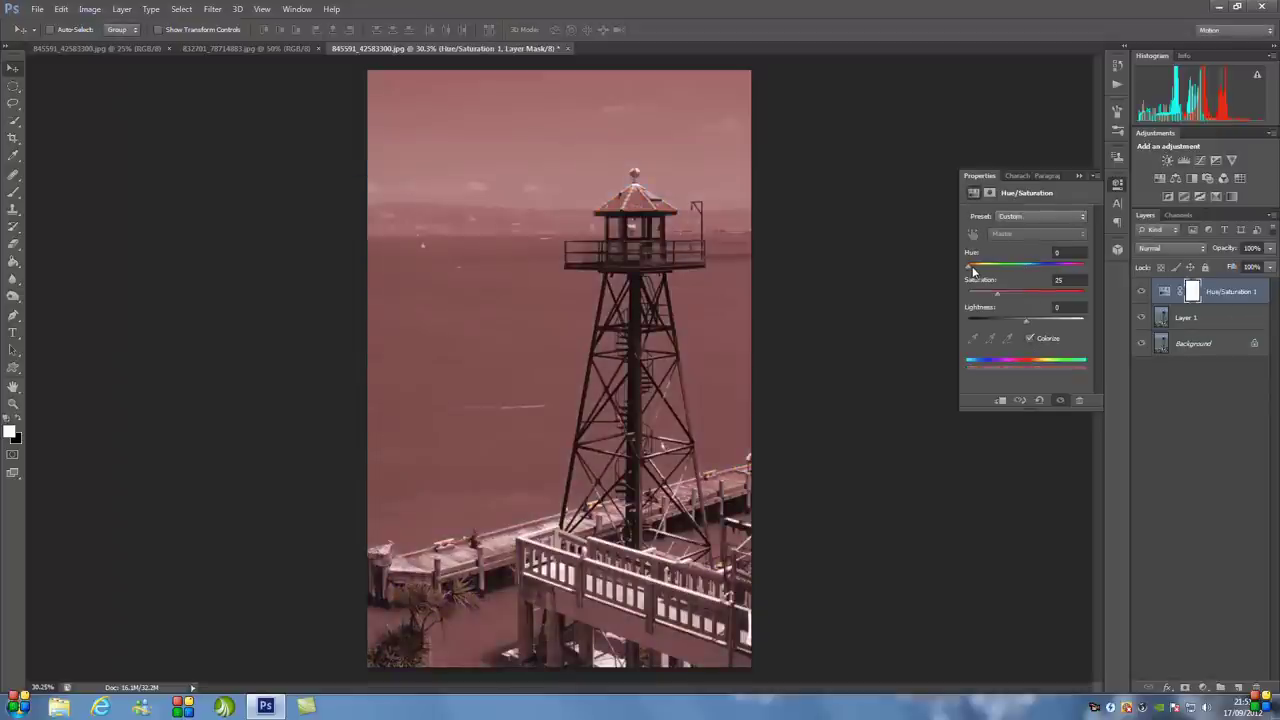
{"action": "left_click_drag", "start_coordinate": [967, 266], "coordinate": [1040, 279]}
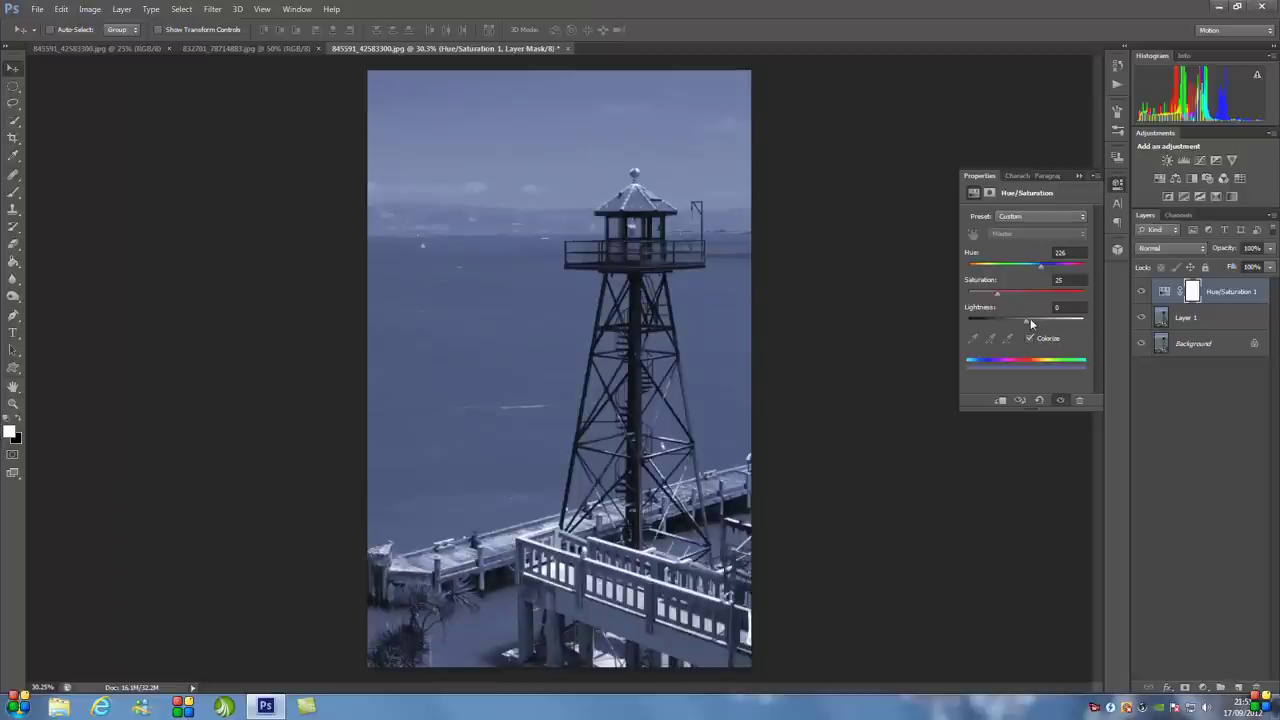
{"action": "left_click_drag", "start_coordinate": [1026, 322], "coordinate": [985, 327]}
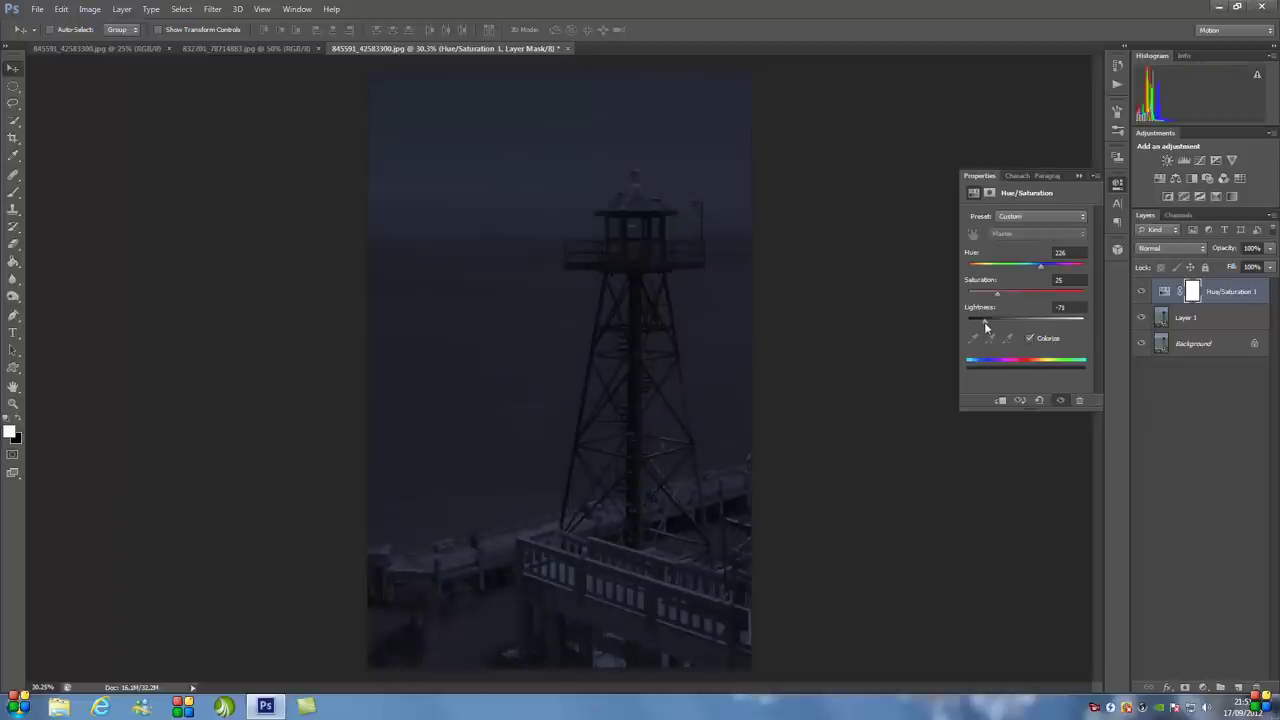
- Close the Hue/Saturation properties, make Layer 1 active, and choose the Dodge tool
{"action": "left_click", "coordinate": [1078, 176]}
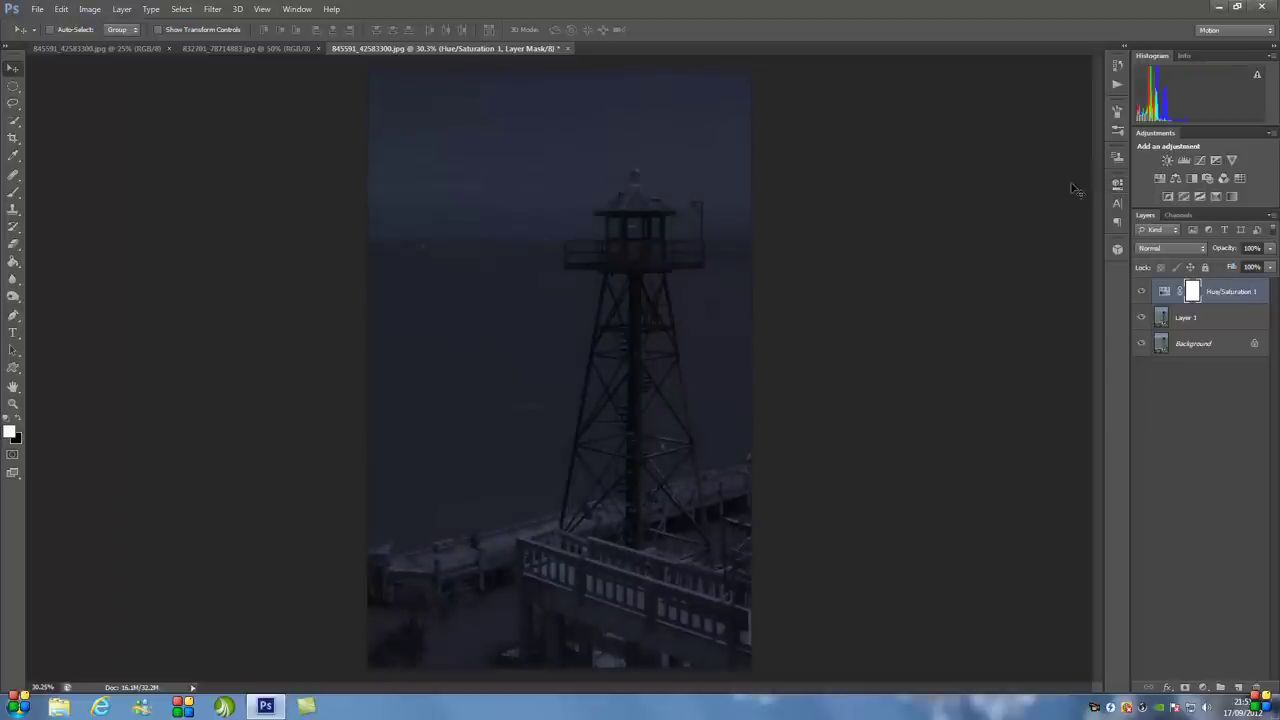
{"action": "left_click", "coordinate": [1218, 318]}
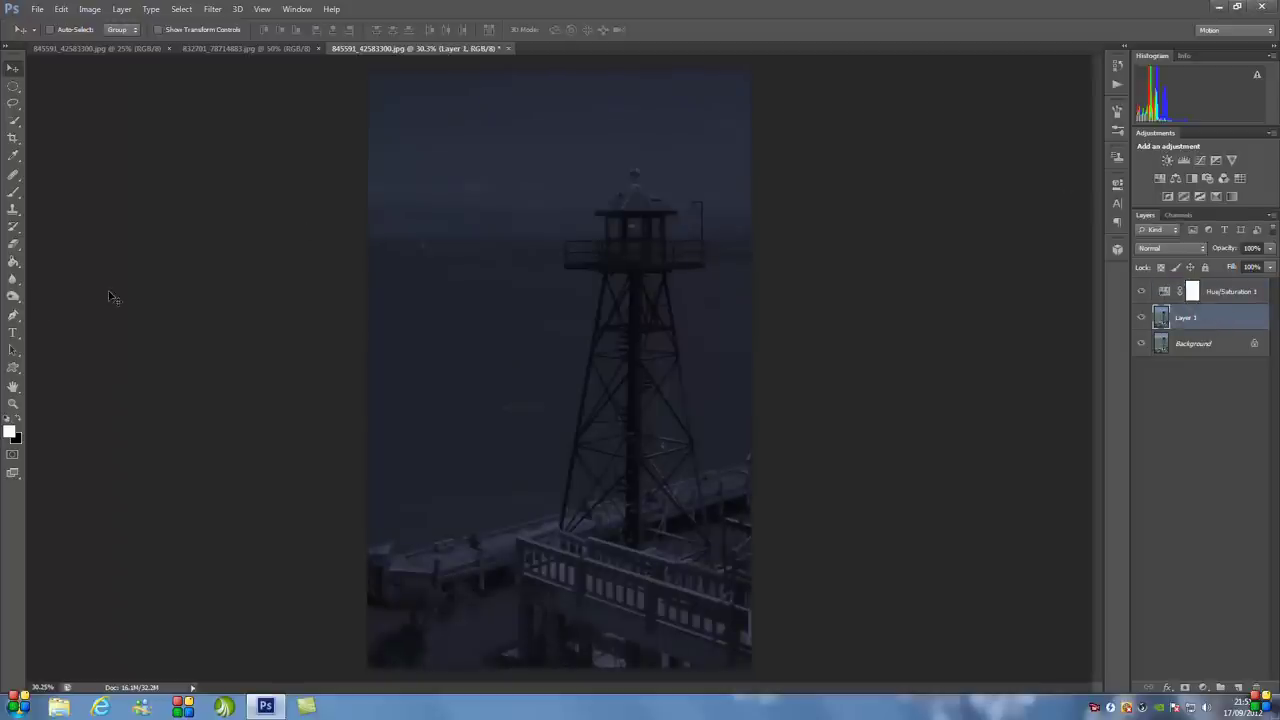
{"action": "left_click", "coordinate": [13, 297]}
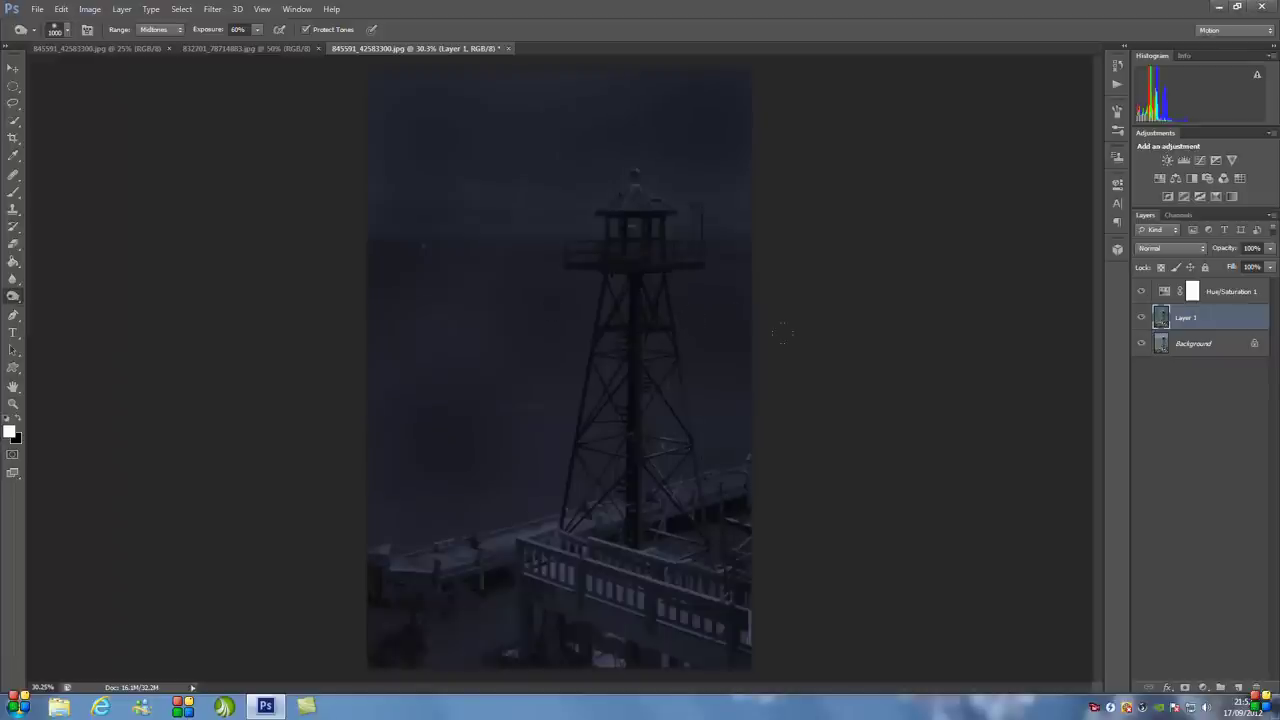
- Create Layer 2 above Hue/Saturation 1 and draw a small elliptical selection beside the tower lamp
{"action": "left_click", "coordinate": [1252, 299]}
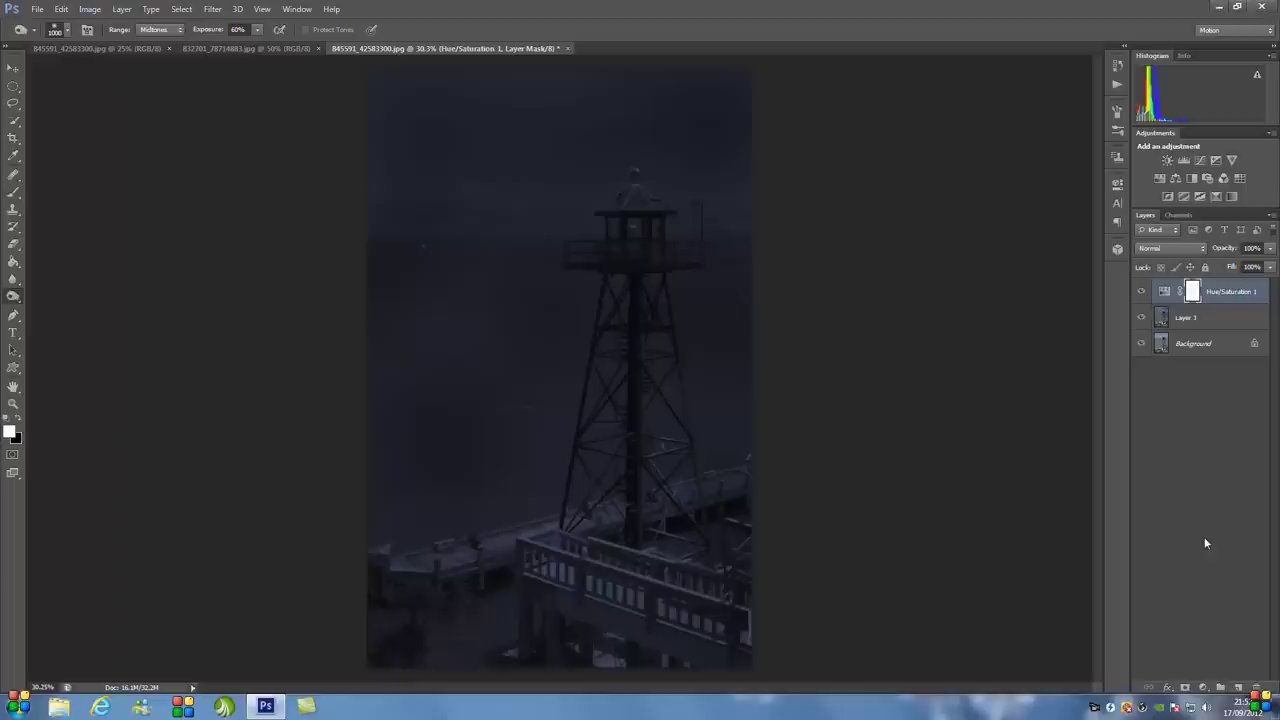
{"action": "left_click", "coordinate": [1238, 688]}
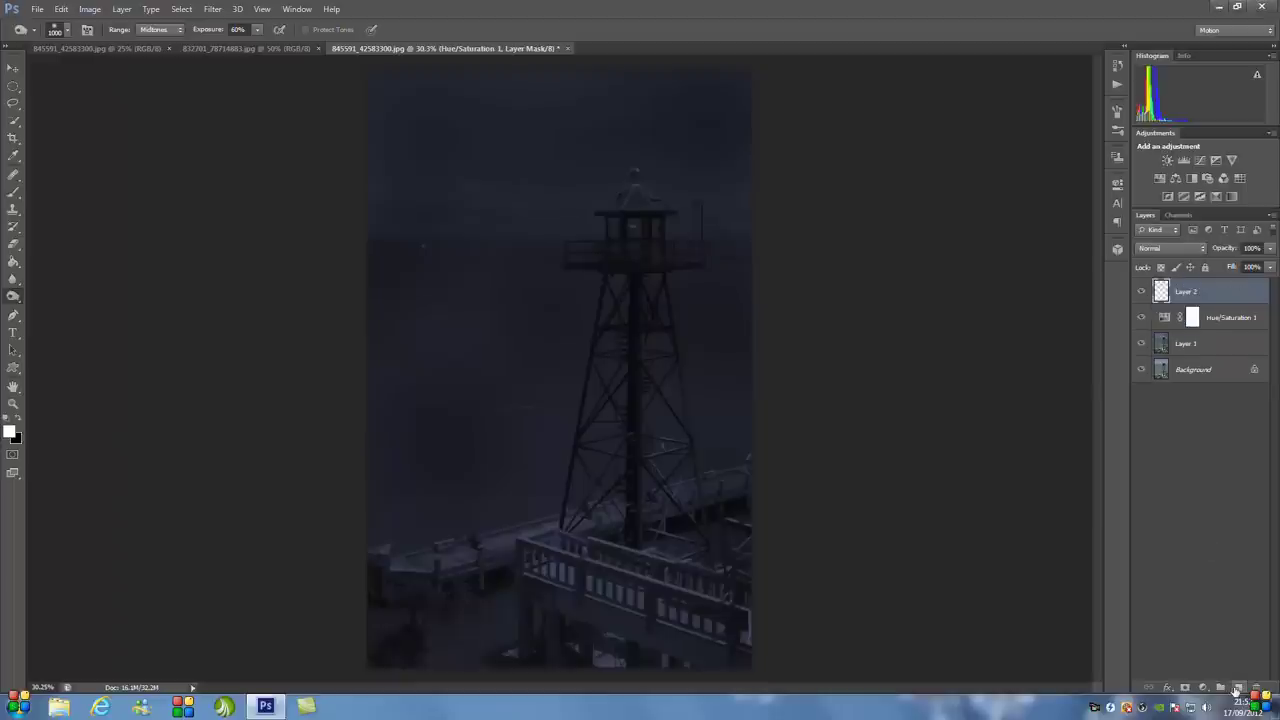
{"action": "left_click", "coordinate": [13, 88]}
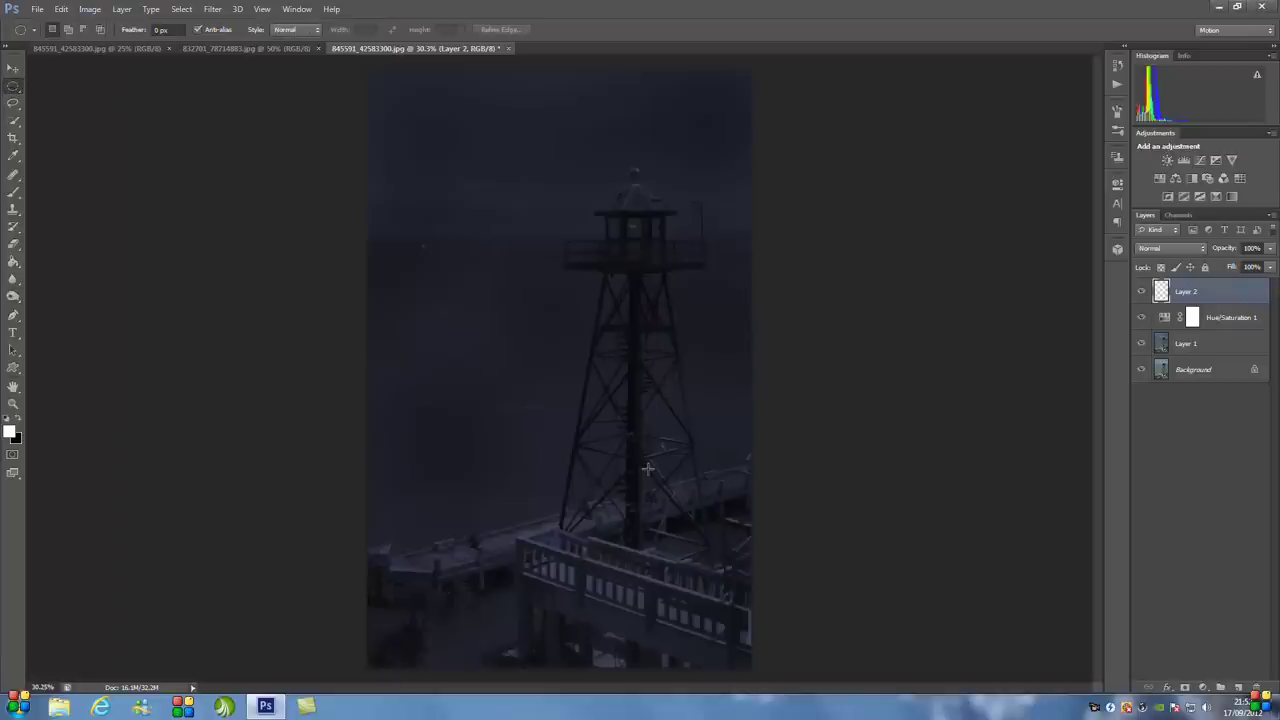
{"action": "left_click_drag", "start_coordinate": [443, 260], "coordinate": [482, 298]}
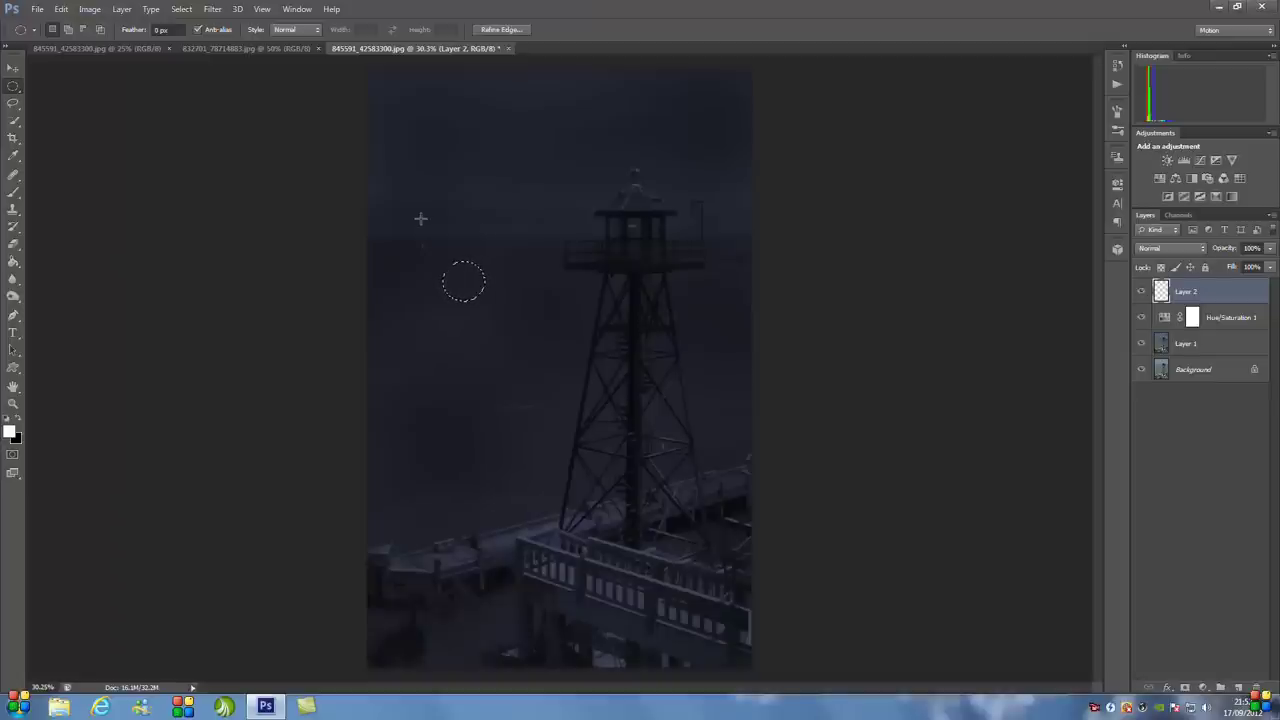
- Fill the circular selection with white and soften it with Gaussian Blur
{"action": "left_click", "coordinate": [14, 265]}
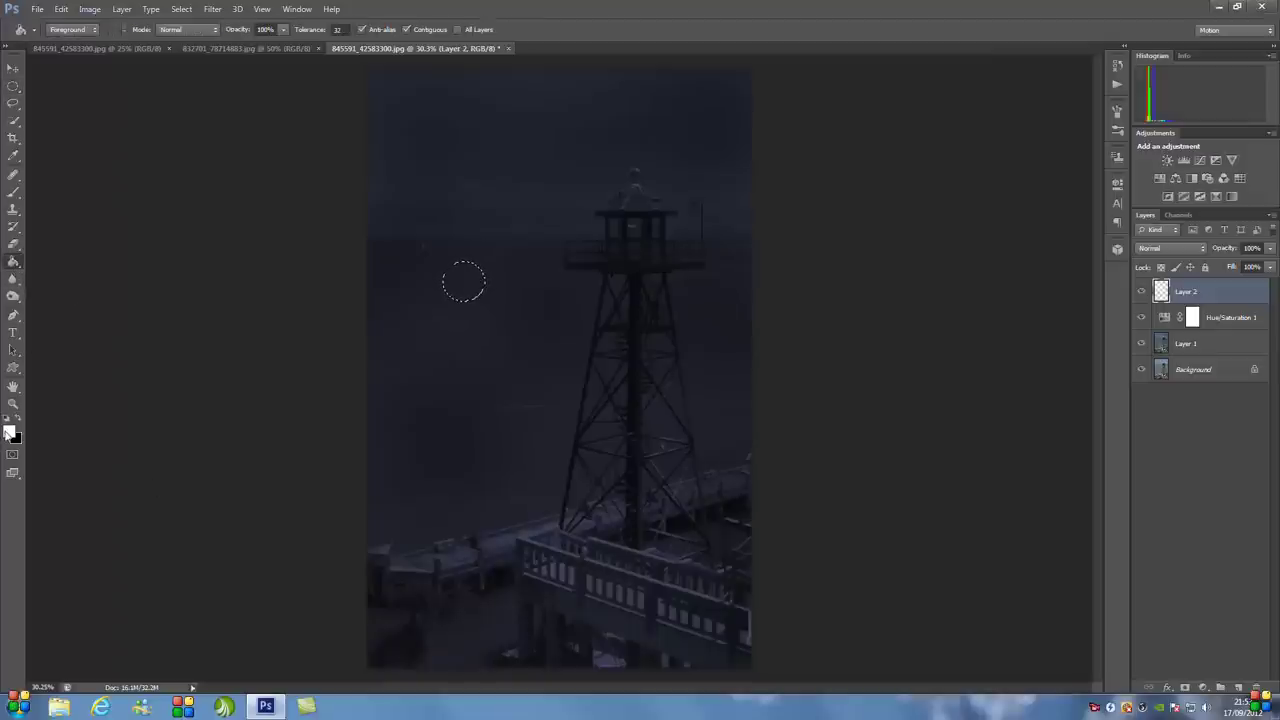
{"action": "left_click", "coordinate": [455, 290]}
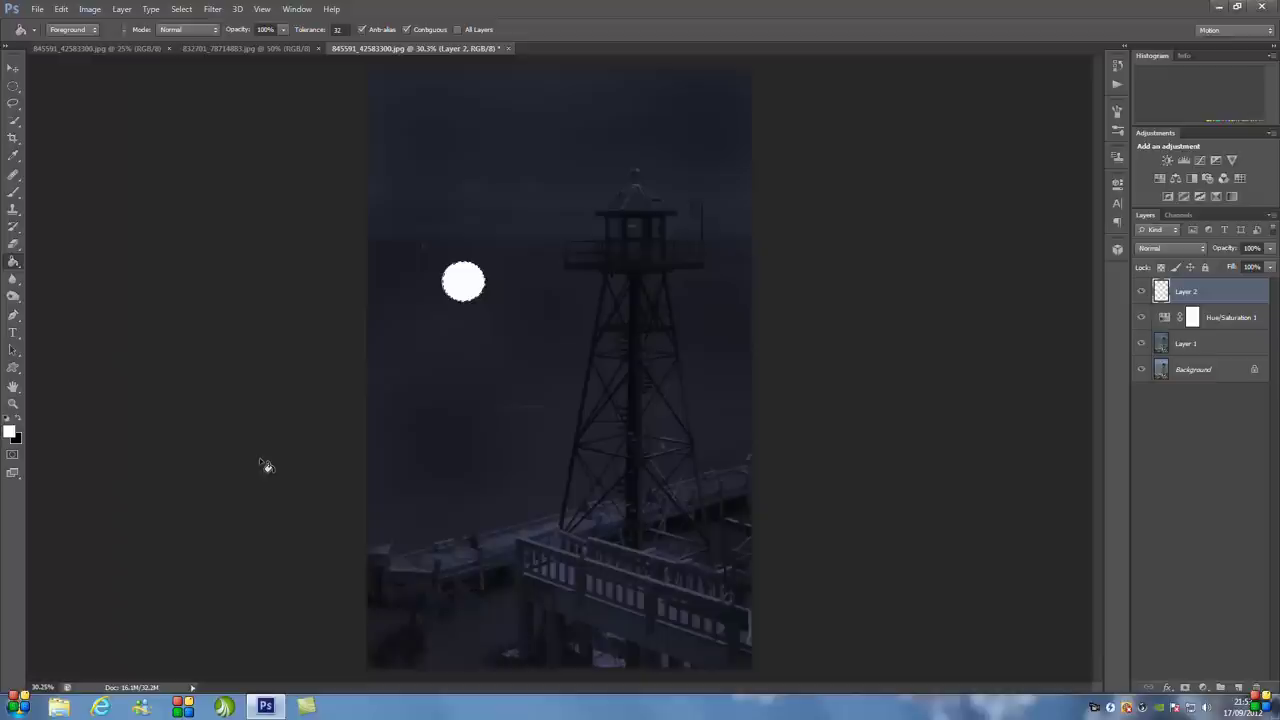
{"action": "left_click", "coordinate": [214, 9]}
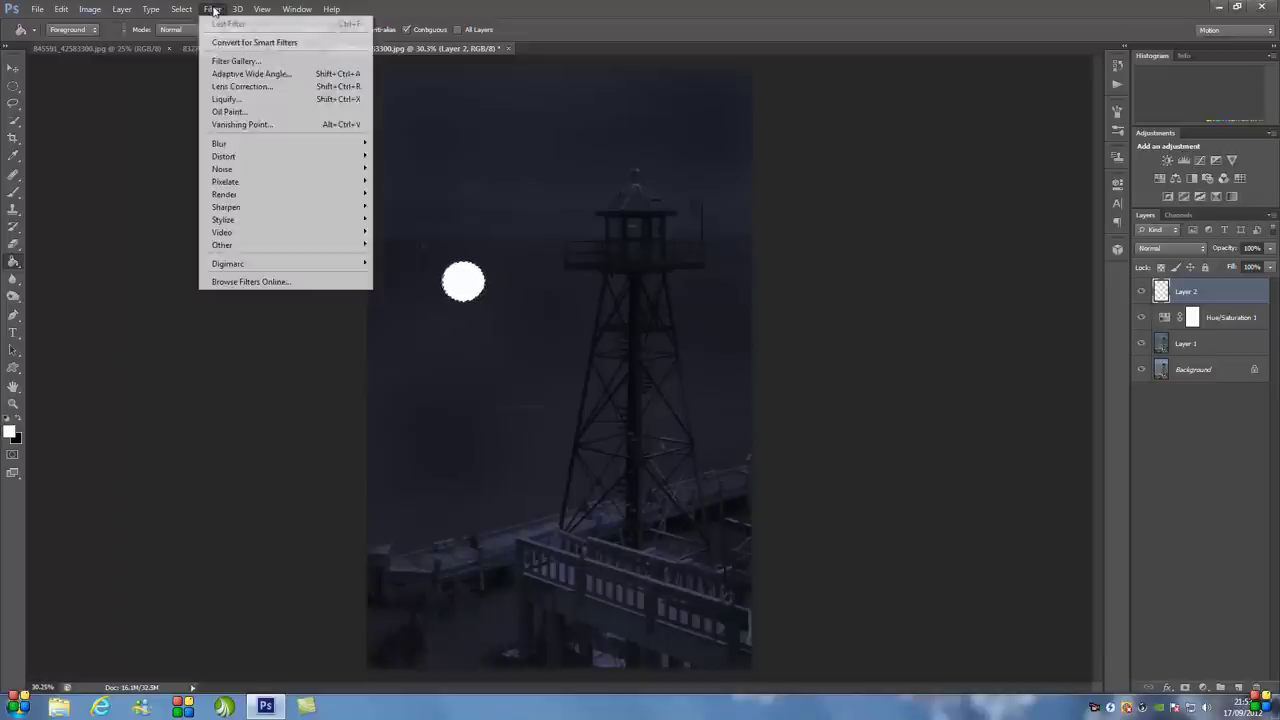
{"action": "mouse_move", "coordinate": [234, 144]}
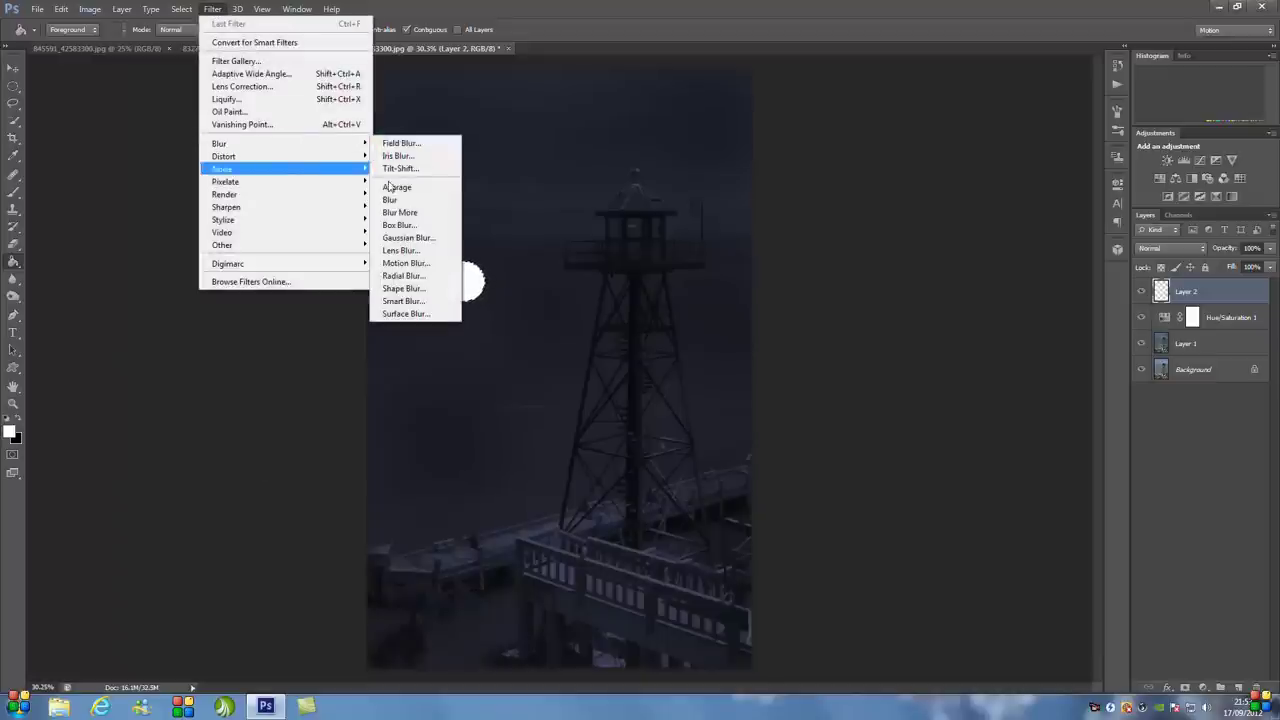
{"action": "left_click", "coordinate": [403, 240]}
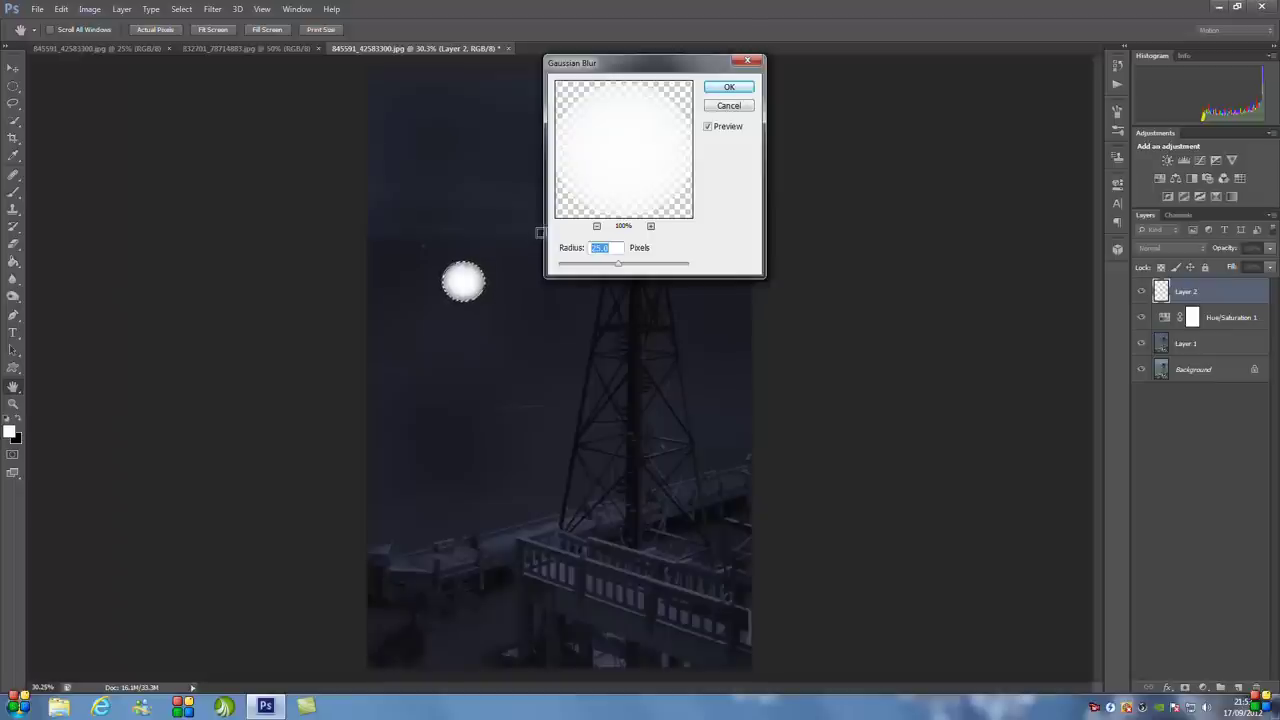
{"action": "left_click", "coordinate": [731, 87]}
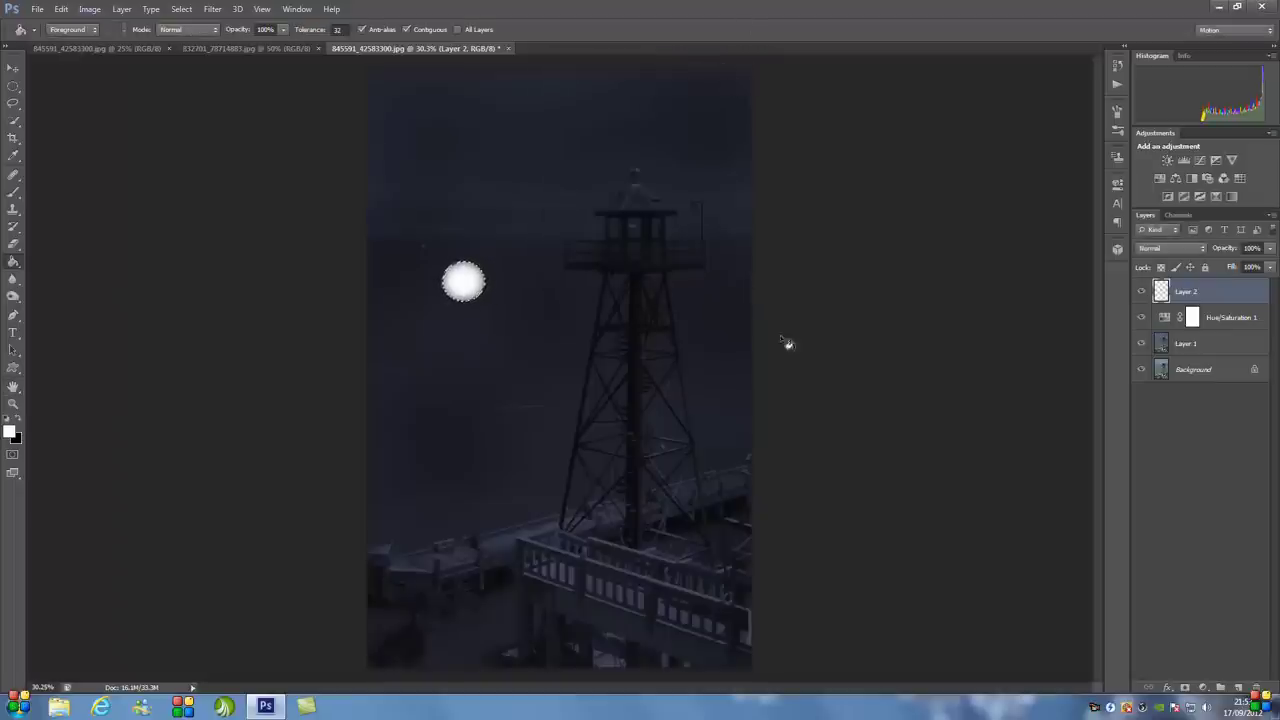
- Set Layer 2's blend mode to Overlay and deselect the circle
{"action": "left_click", "coordinate": [1185, 246]}
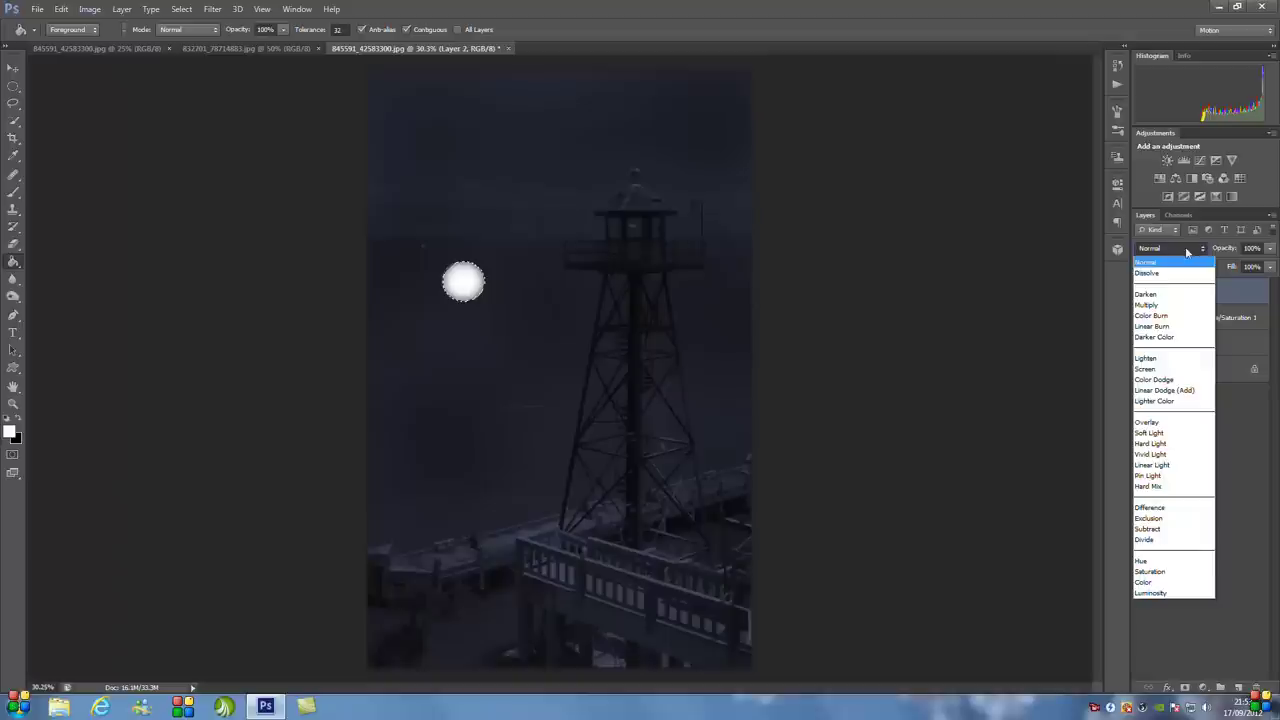
{"action": "left_click", "coordinate": [1173, 419]}
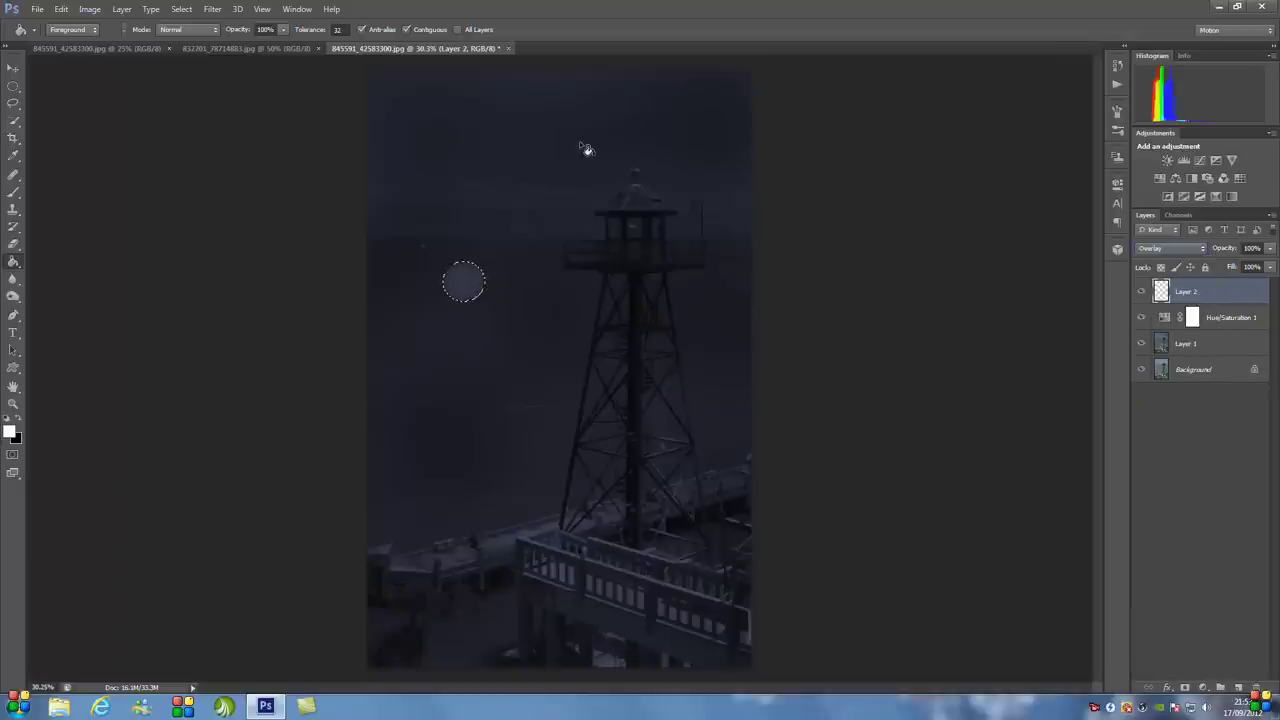
{"action": "left_click", "coordinate": [13, 68]}
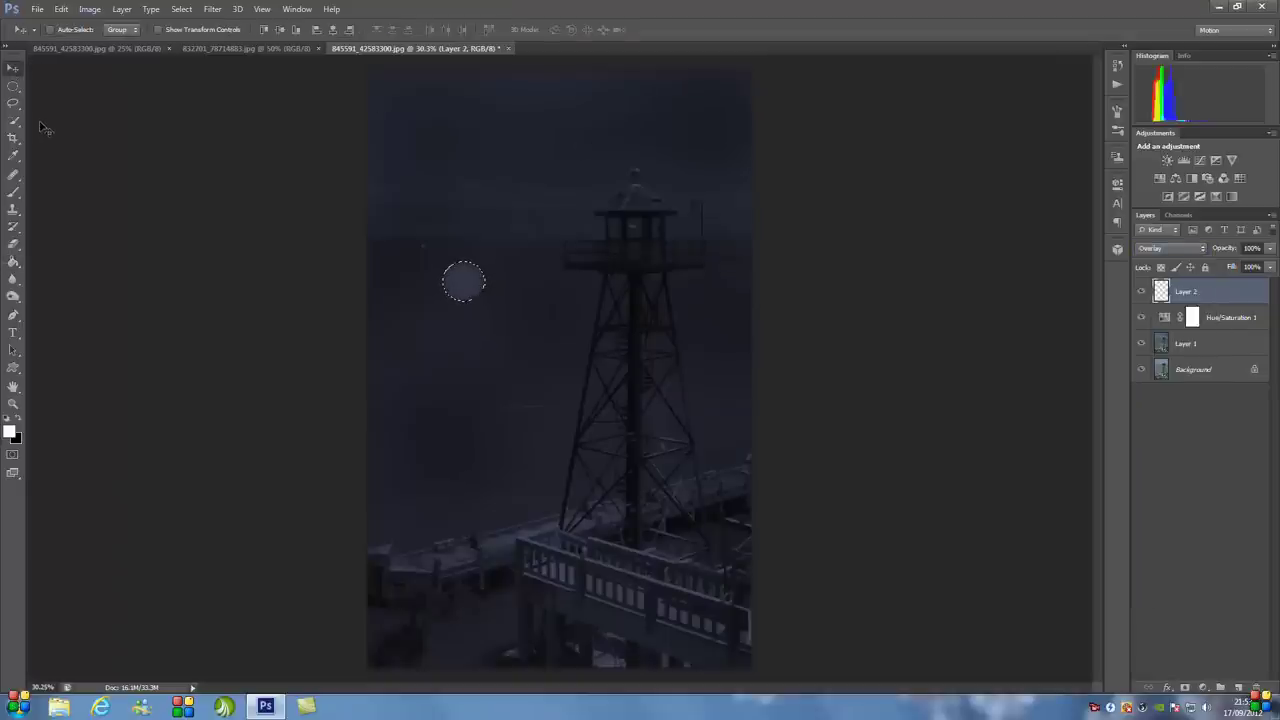
{"action": "key", "text": "ctrl+d"}
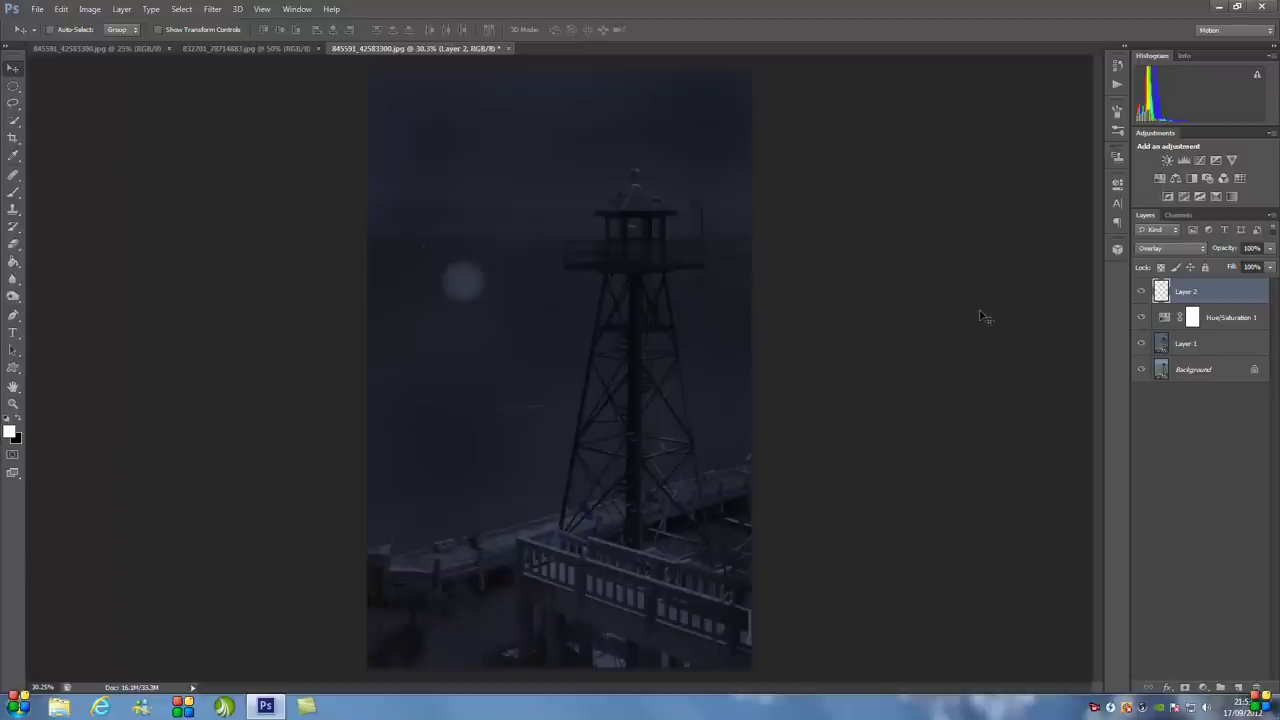
- Add a new Layer 3 for the beam and zoom in on the glowing circle
{"action": "left_click", "coordinate": [1239, 689]}
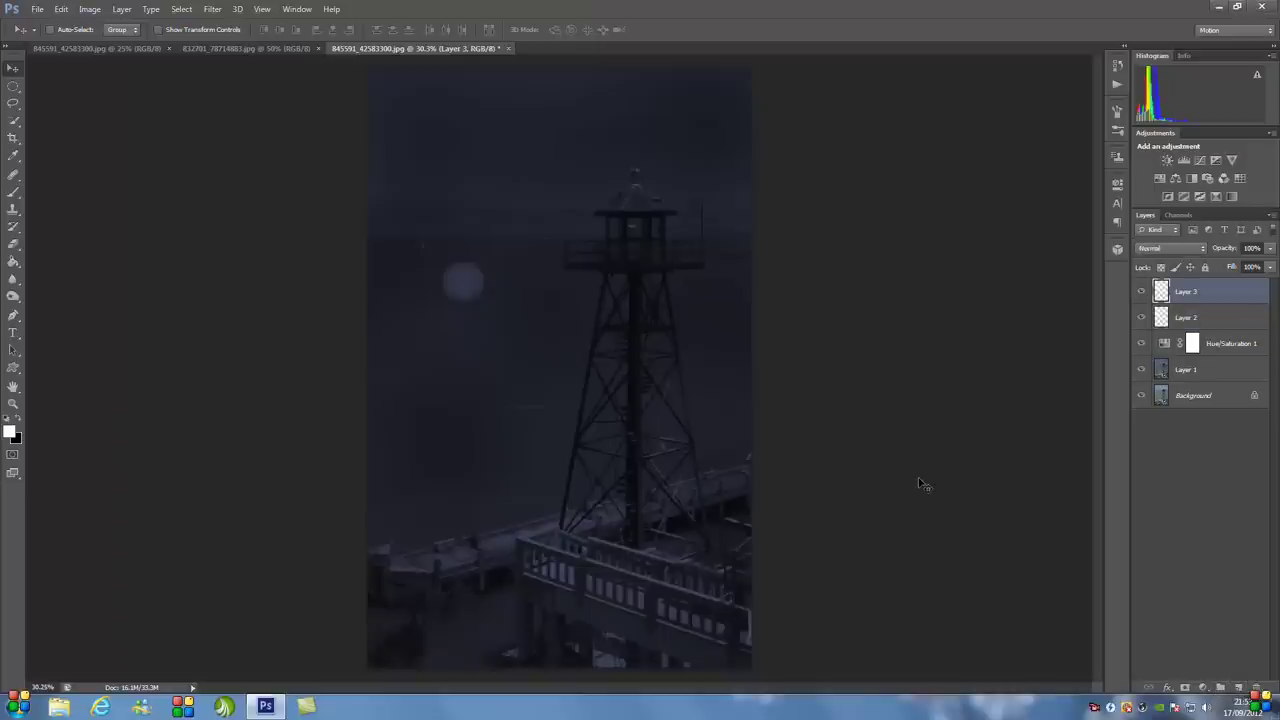
{"action": "scroll", "coordinate": [895, 432], "scroll_direction": "up", "scroll_amount": 1}
{"action": "scroll", "coordinate": [895, 432], "scroll_direction": "up", "scroll_amount": 6}
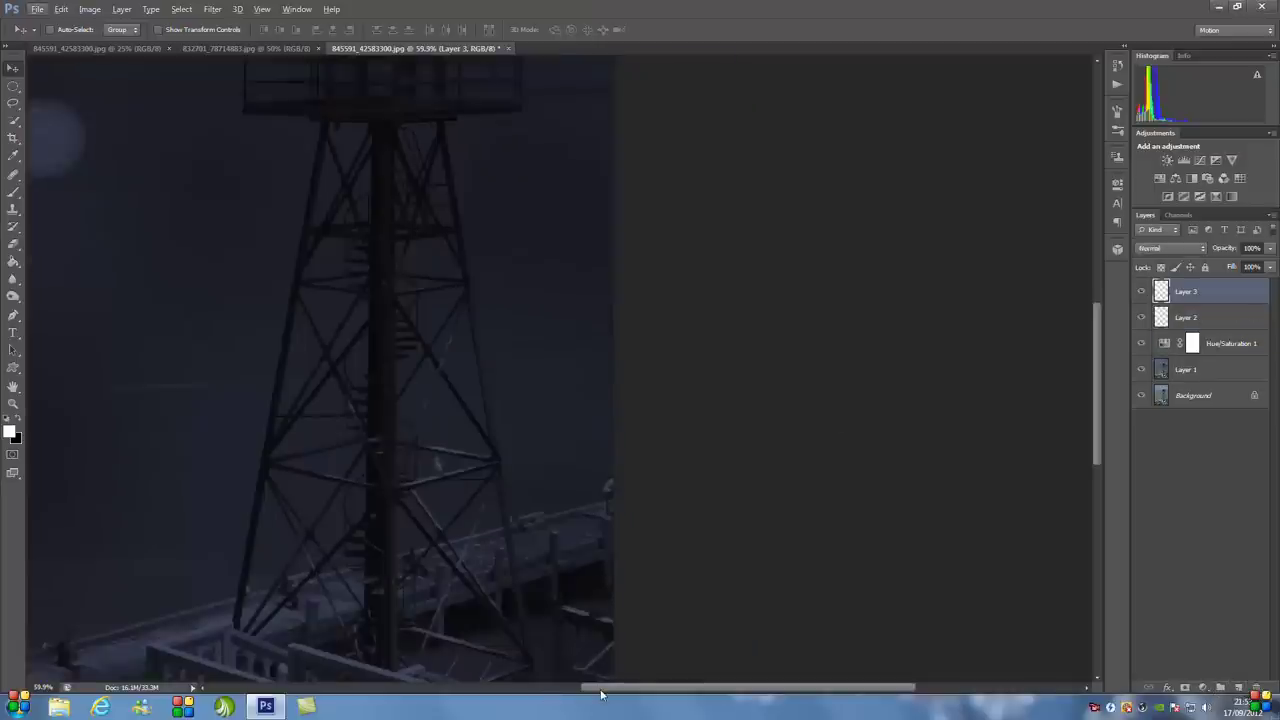
{"action": "scroll", "coordinate": [274, 229], "scroll_direction": "left", "scroll_amount": 5}
{"action": "scroll", "coordinate": [272, 210], "scroll_direction": "up", "scroll_amount": 1}
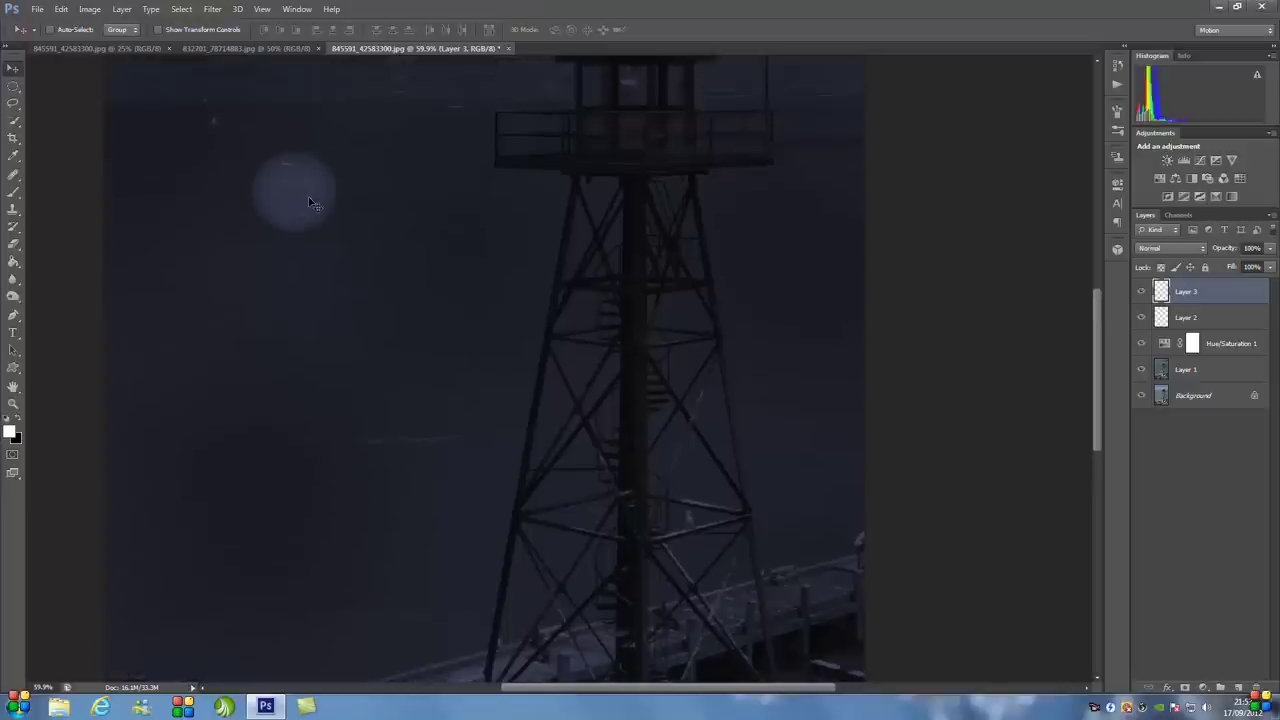
{"action": "scroll", "coordinate": [310, 200], "scroll_direction": "up", "scroll_amount": 1}
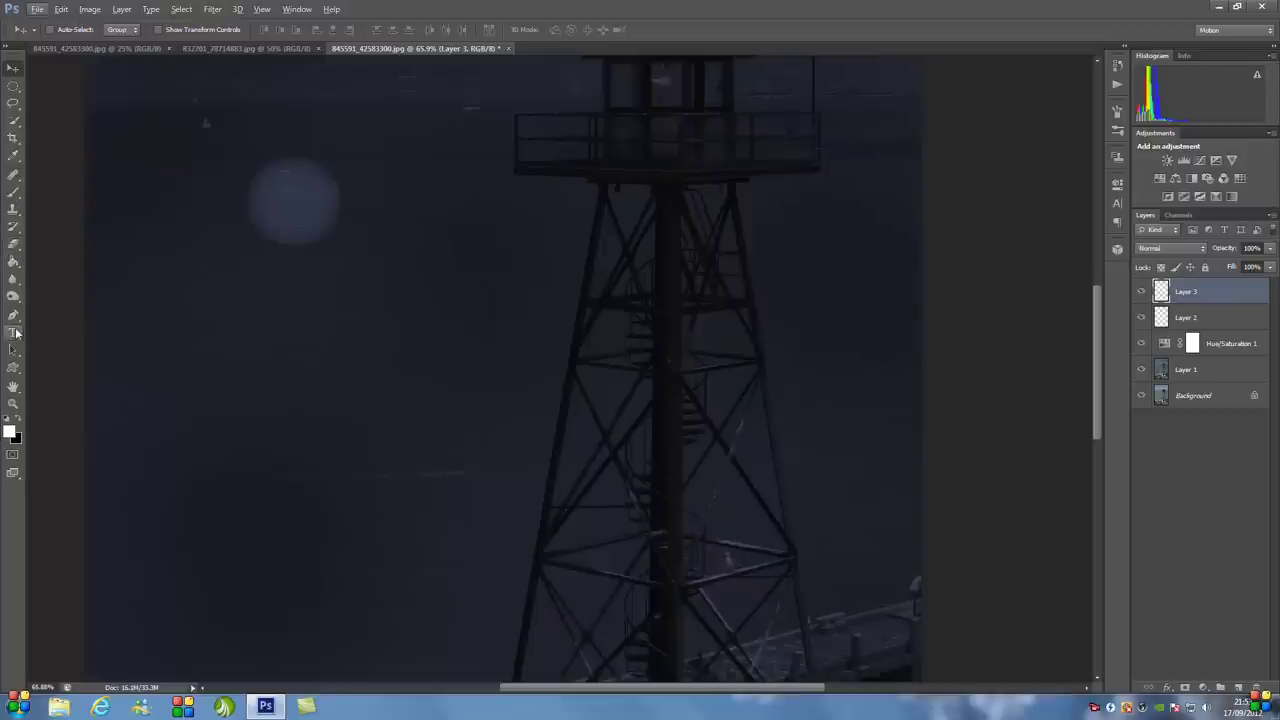
- Place Pen tool anchors around the circle's right edge from bottom to top
{"action": "left_click", "coordinate": [13, 316]}
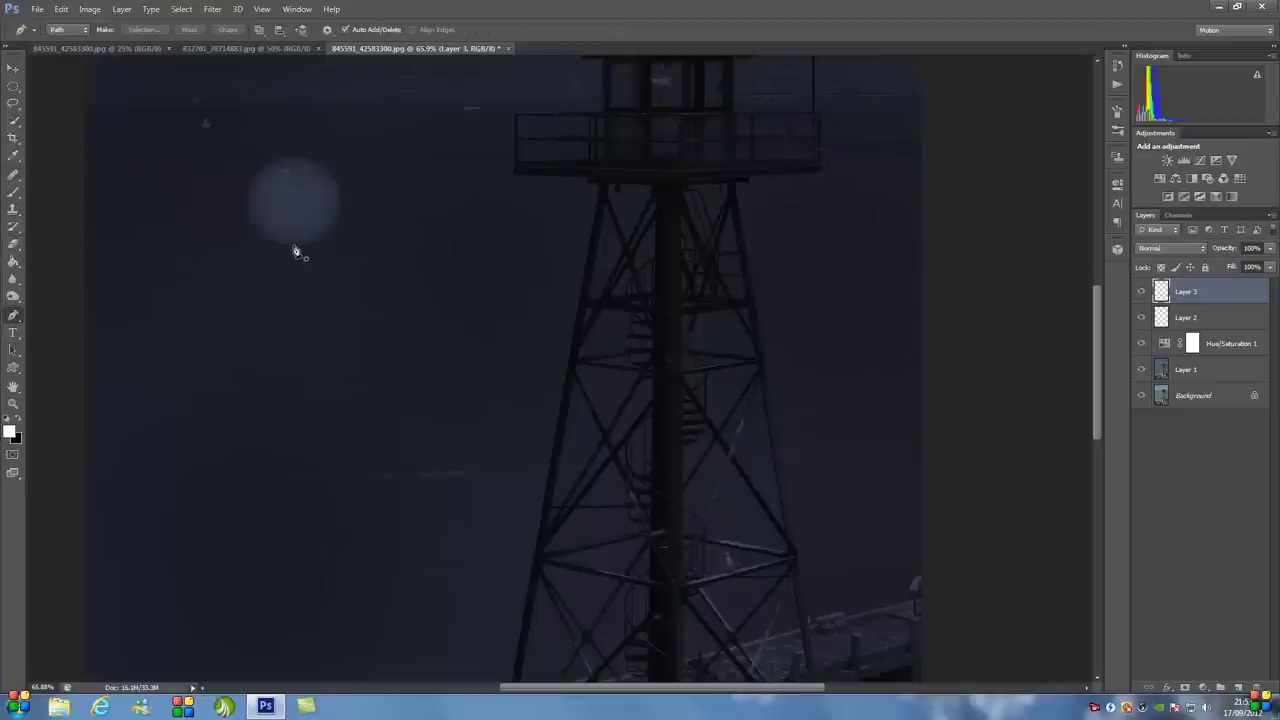
{"action": "left_click", "coordinate": [293, 245]}
{"action": "left_click", "coordinate": [313, 242]}
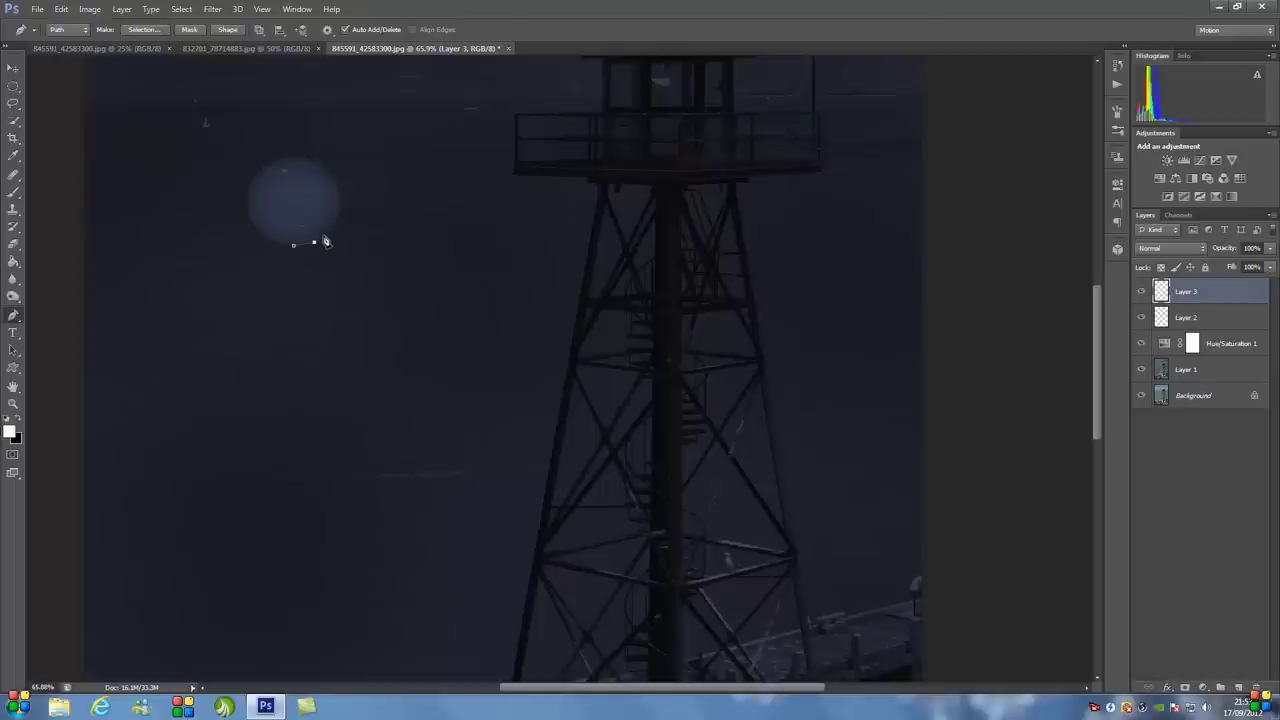
{"action": "left_click", "coordinate": [323, 236]}
{"action": "left_click", "coordinate": [333, 225]}
{"action": "left_click", "coordinate": [337, 214]}
{"action": "left_click", "coordinate": [339, 201]}
{"action": "left_click", "coordinate": [336, 182]}
{"action": "left_click", "coordinate": [328, 168]}
{"action": "left_click", "coordinate": [309, 159]}
{"action": "left_click", "coordinate": [291, 158]}
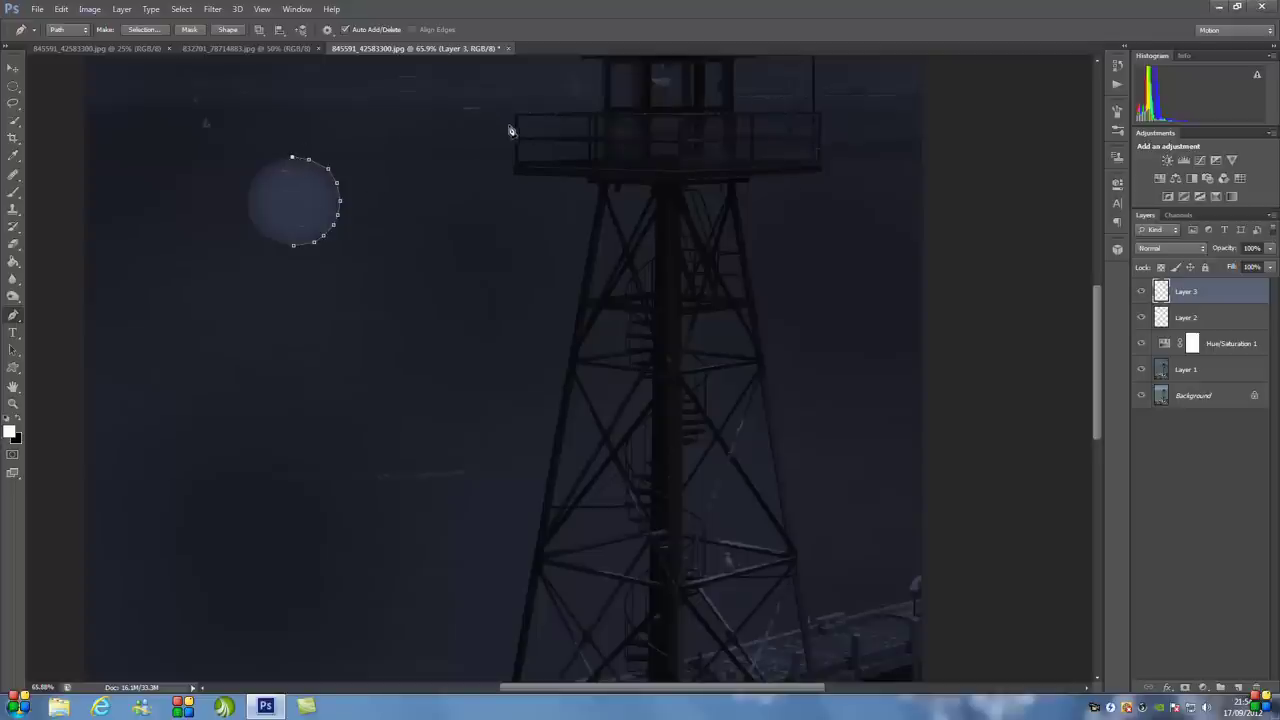
- Extend the path to the tower top and close it back at the circle's bottom
{"action": "scroll", "coordinate": [548, 140], "scroll_direction": "up", "scroll_amount": 1}
{"action": "scroll", "coordinate": [310, 235], "scroll_direction": "up", "scroll_amount": 1}
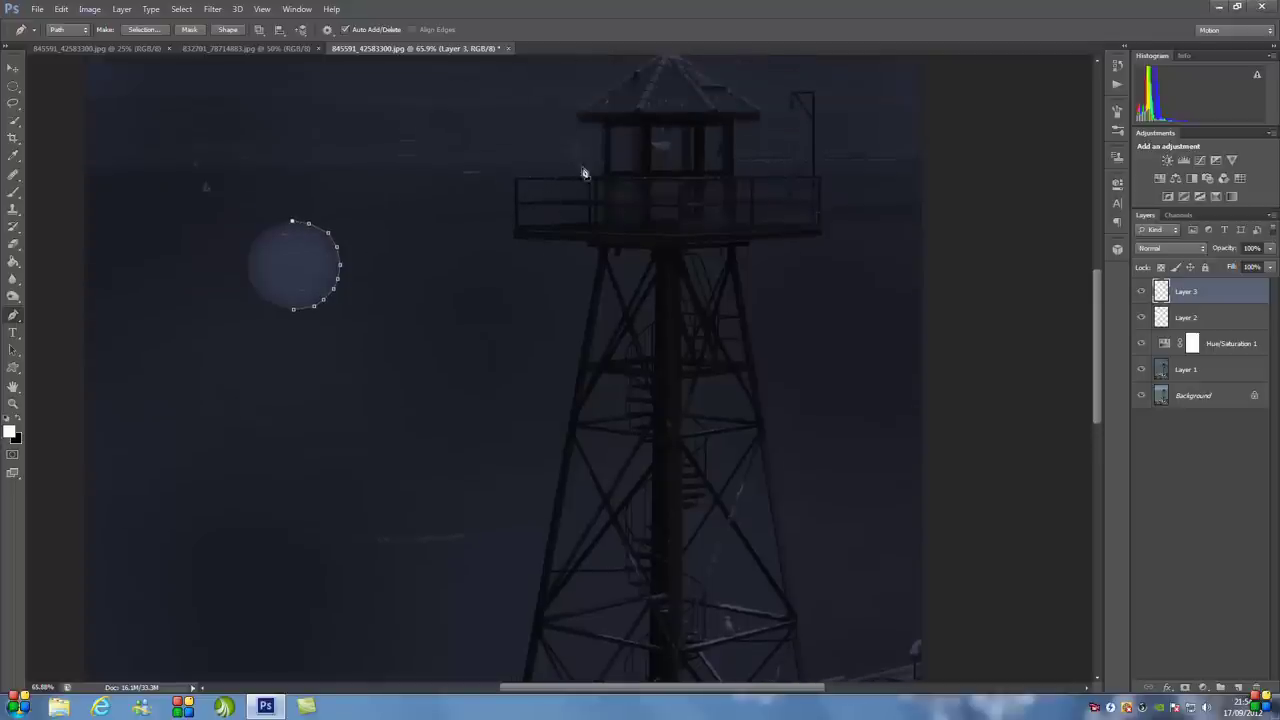
{"action": "left_click", "coordinate": [656, 152]}
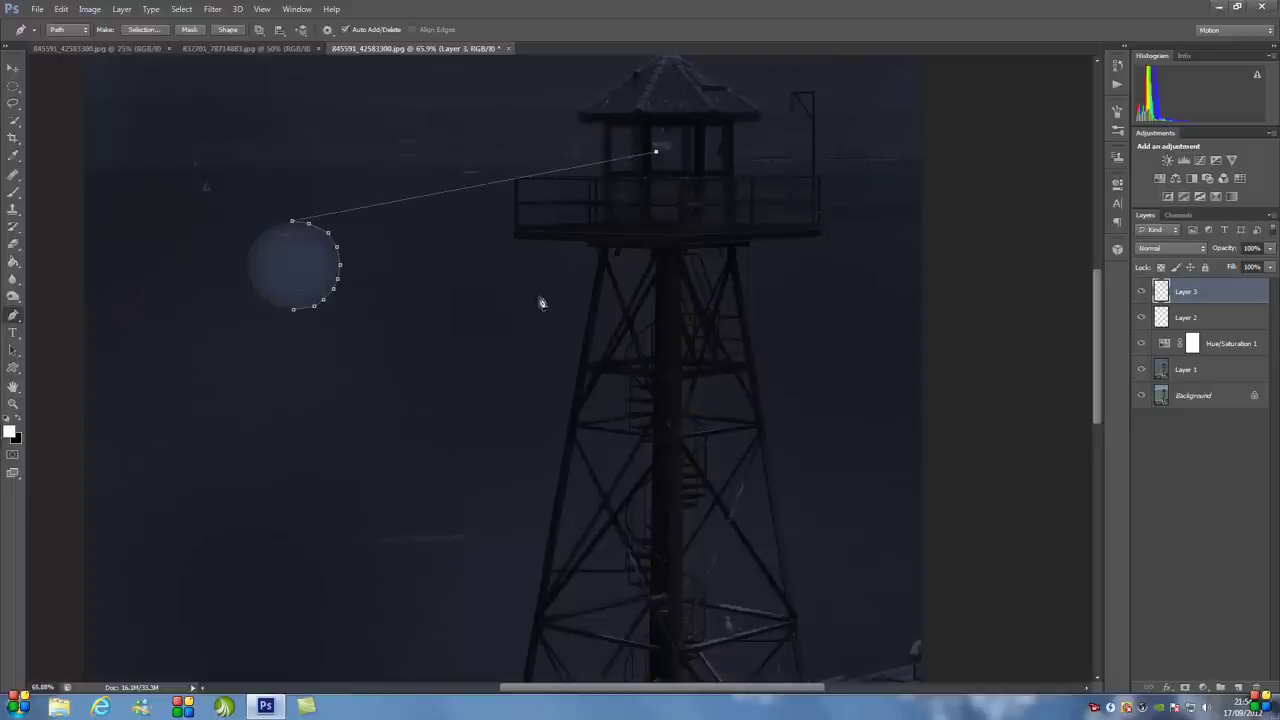
{"action": "left_click", "coordinate": [294, 310]}
- Convert the cone-shaped path into a selection
{"action": "right_click", "coordinate": [366, 229]}
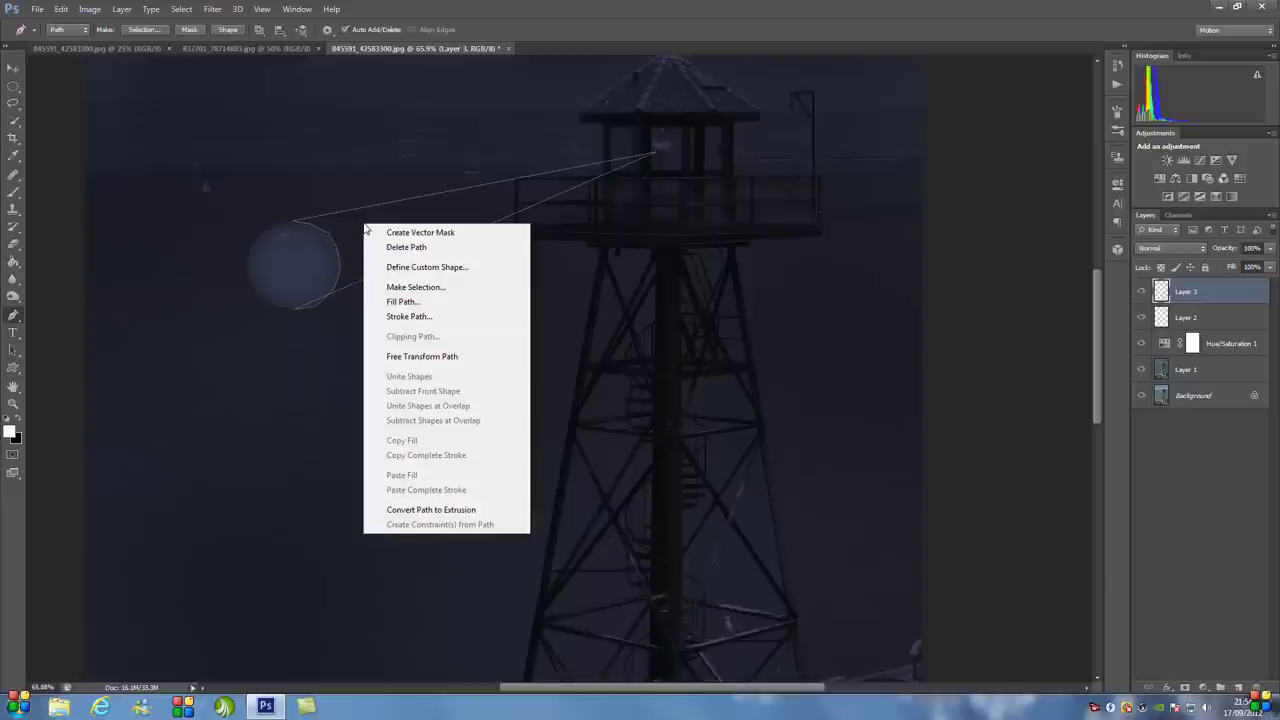
{"action": "left_click", "coordinate": [414, 289]}
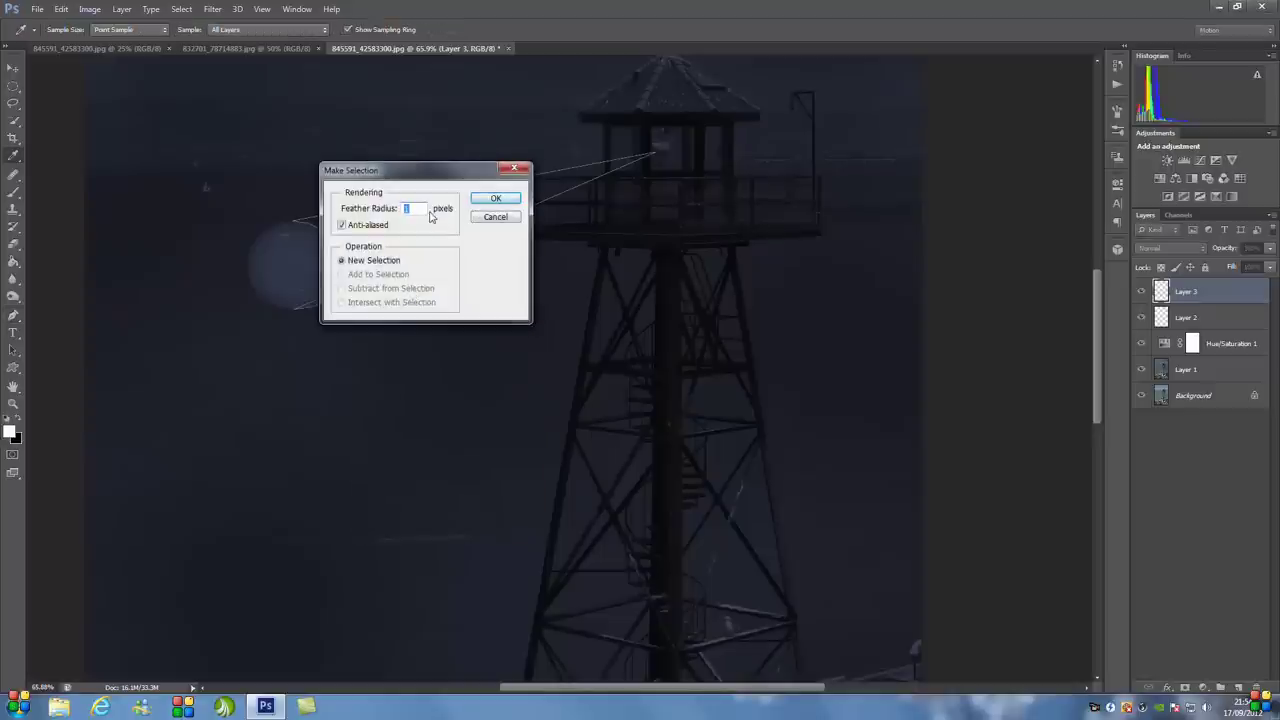
{"action": "left_click", "coordinate": [492, 200]}
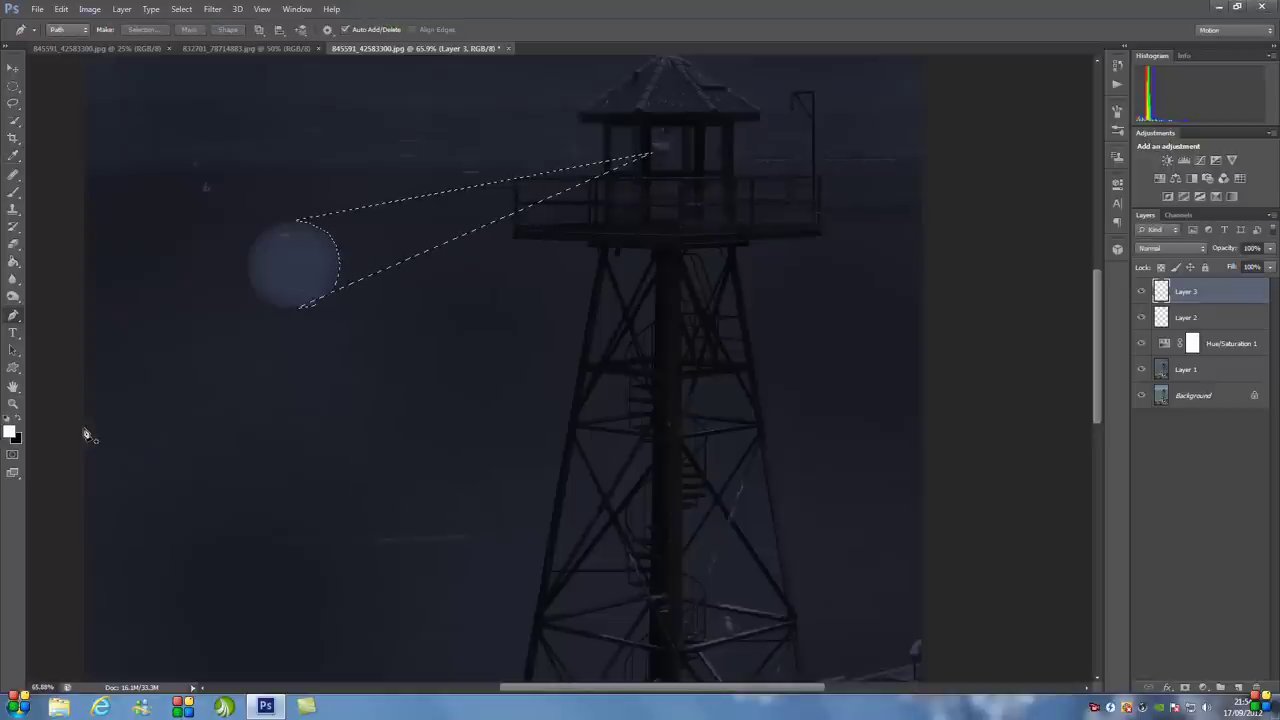
{"action": "left_click", "coordinate": [22, 316]}
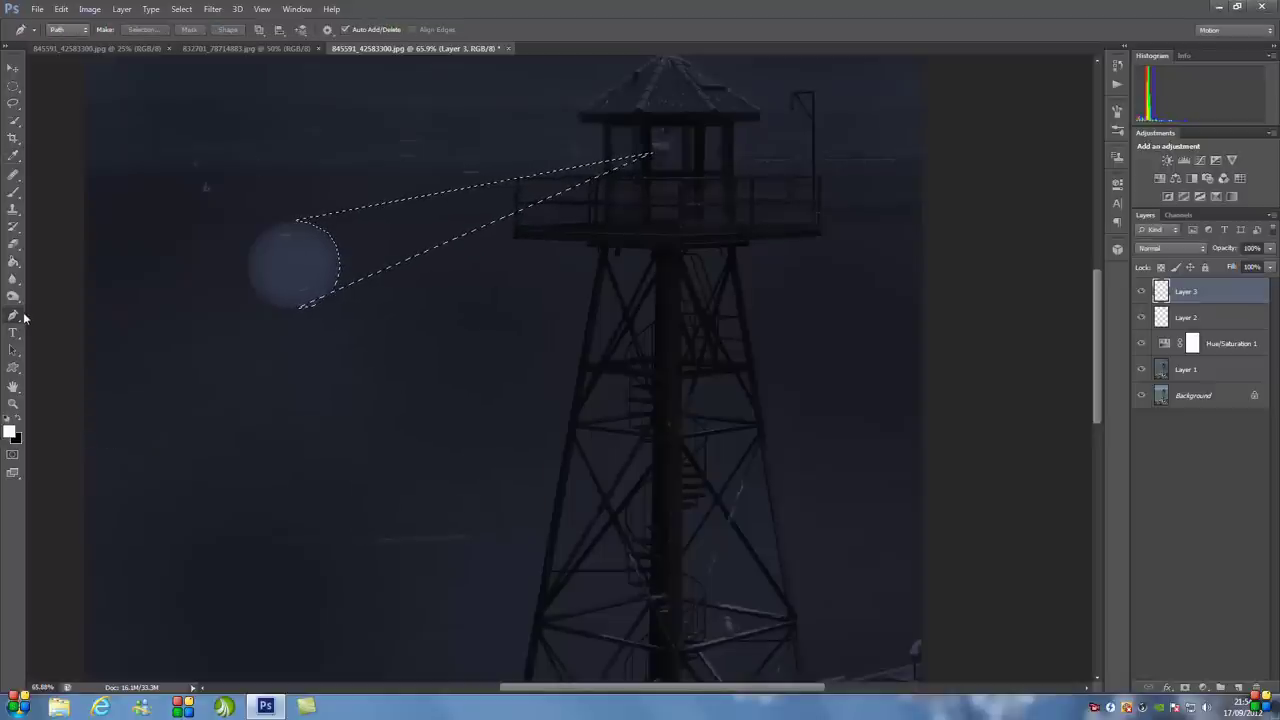
- Fill the cone selection with white and apply a Gaussian Blur
{"action": "left_click", "coordinate": [13, 262]}
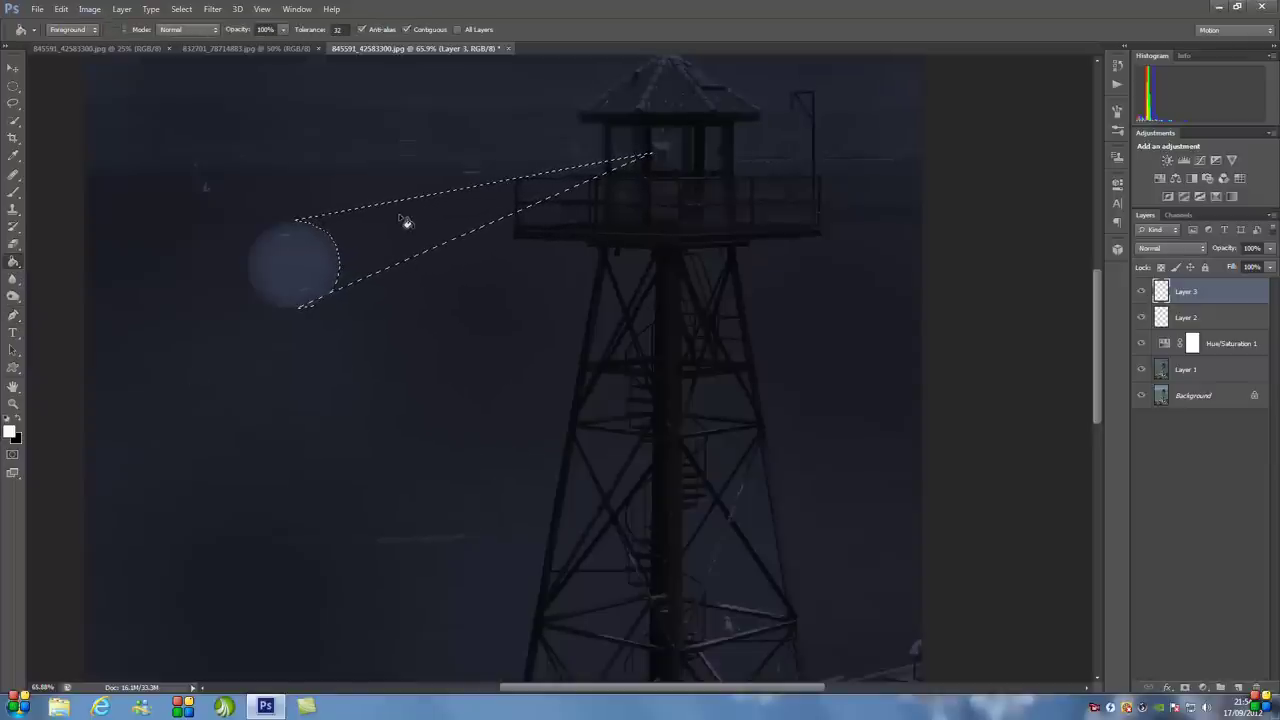
{"action": "left_click", "coordinate": [404, 220]}
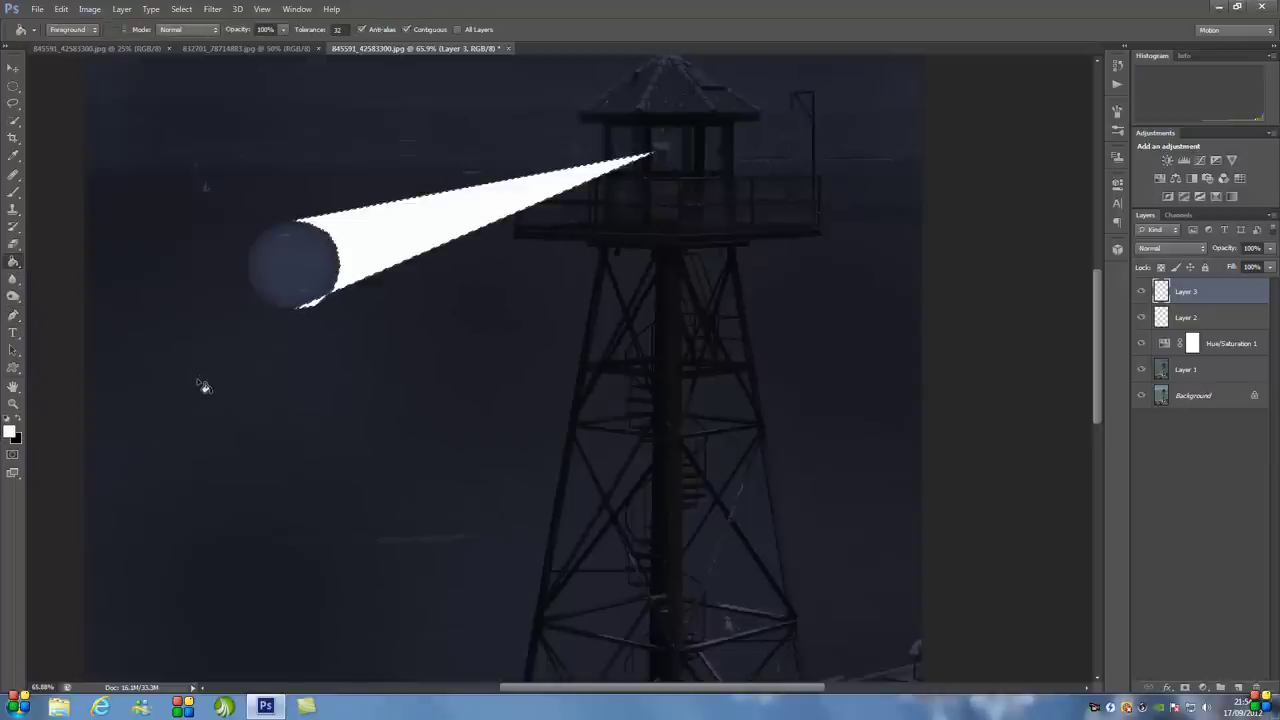
{"action": "left_click", "coordinate": [214, 10]}
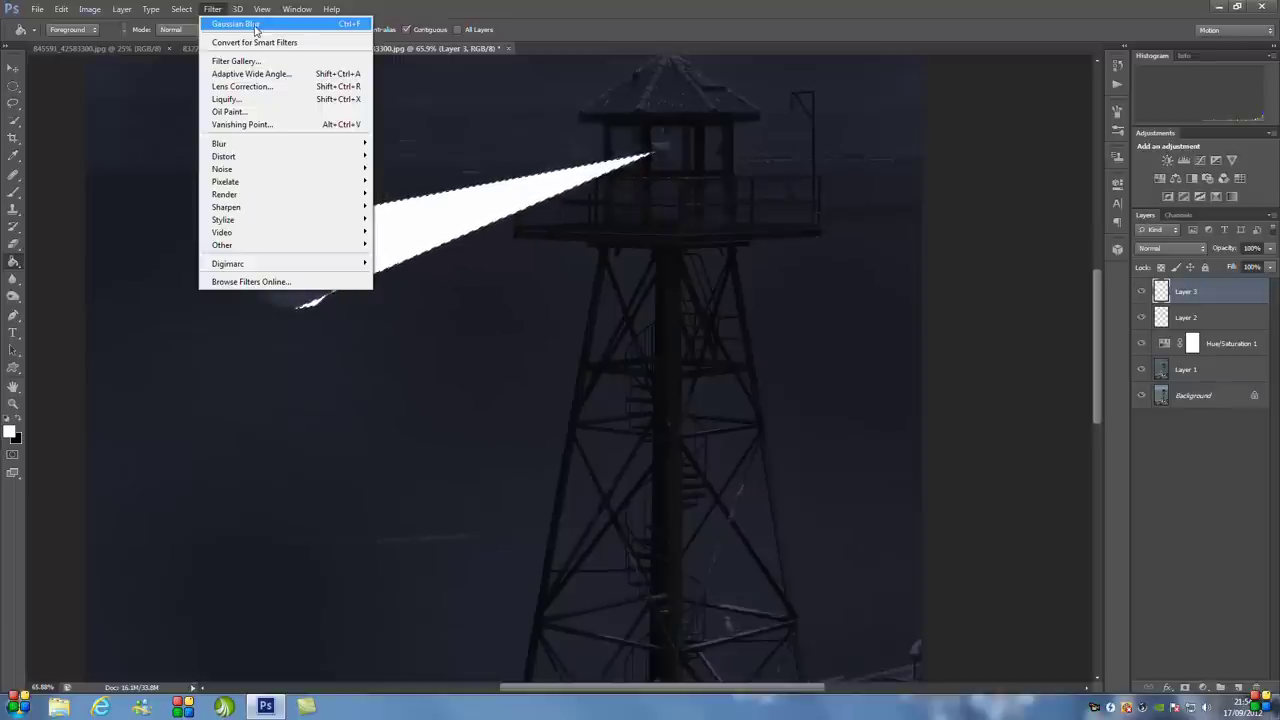
{"action": "left_click", "coordinate": [255, 27]}
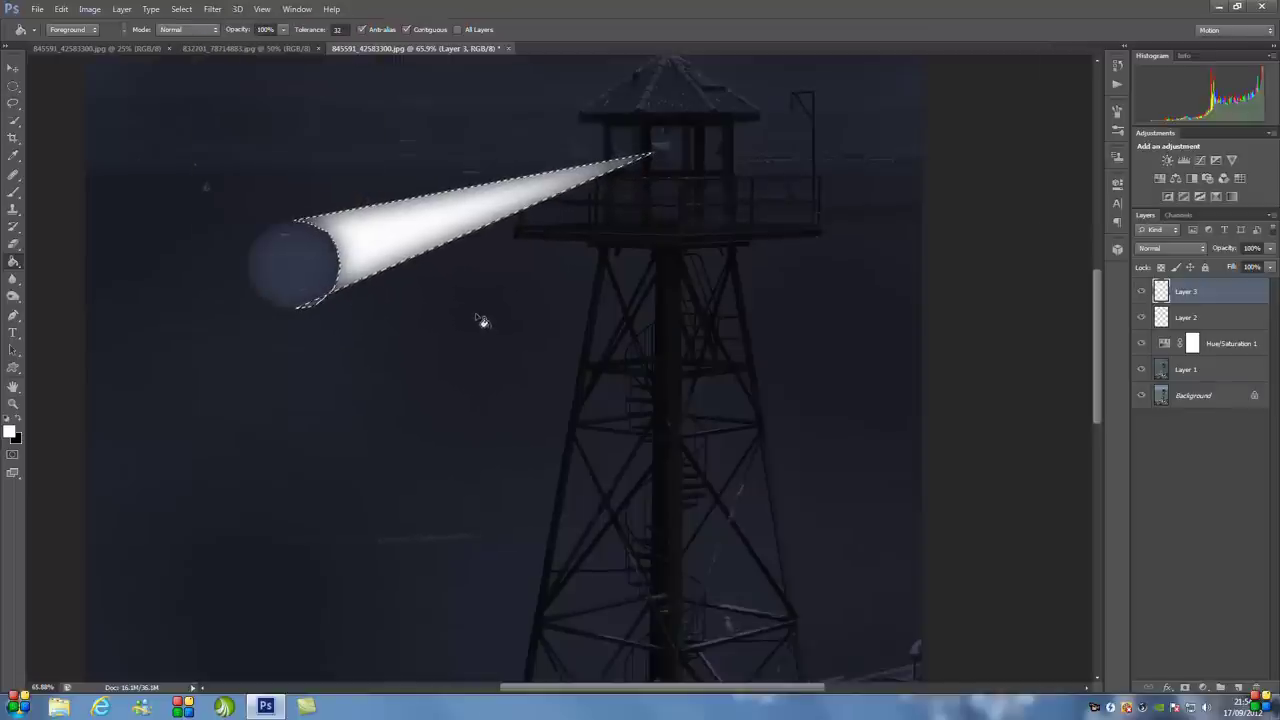
- Set Layer 3 to Overlay, deselect, then after trying another blend mode return it to Overlay
{"action": "left_click", "coordinate": [1170, 248]}
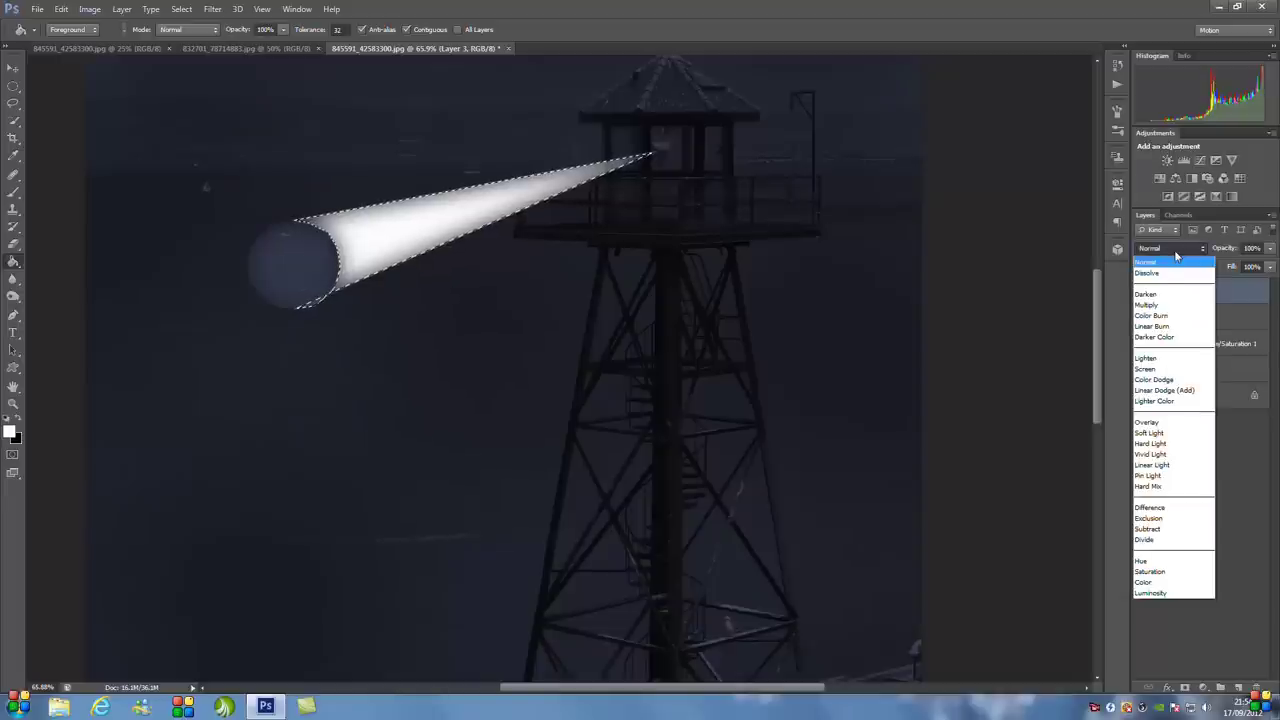
{"action": "left_click", "coordinate": [1147, 423]}
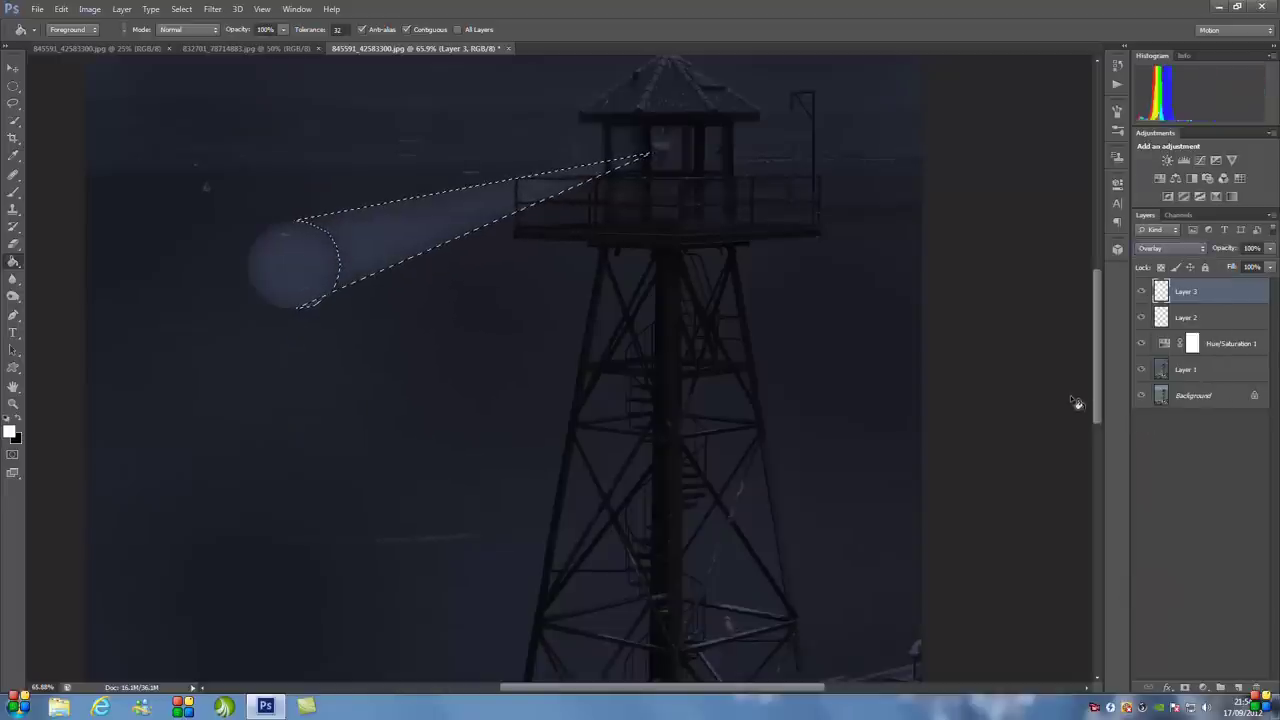
{"action": "key", "text": "ctrl+d"}
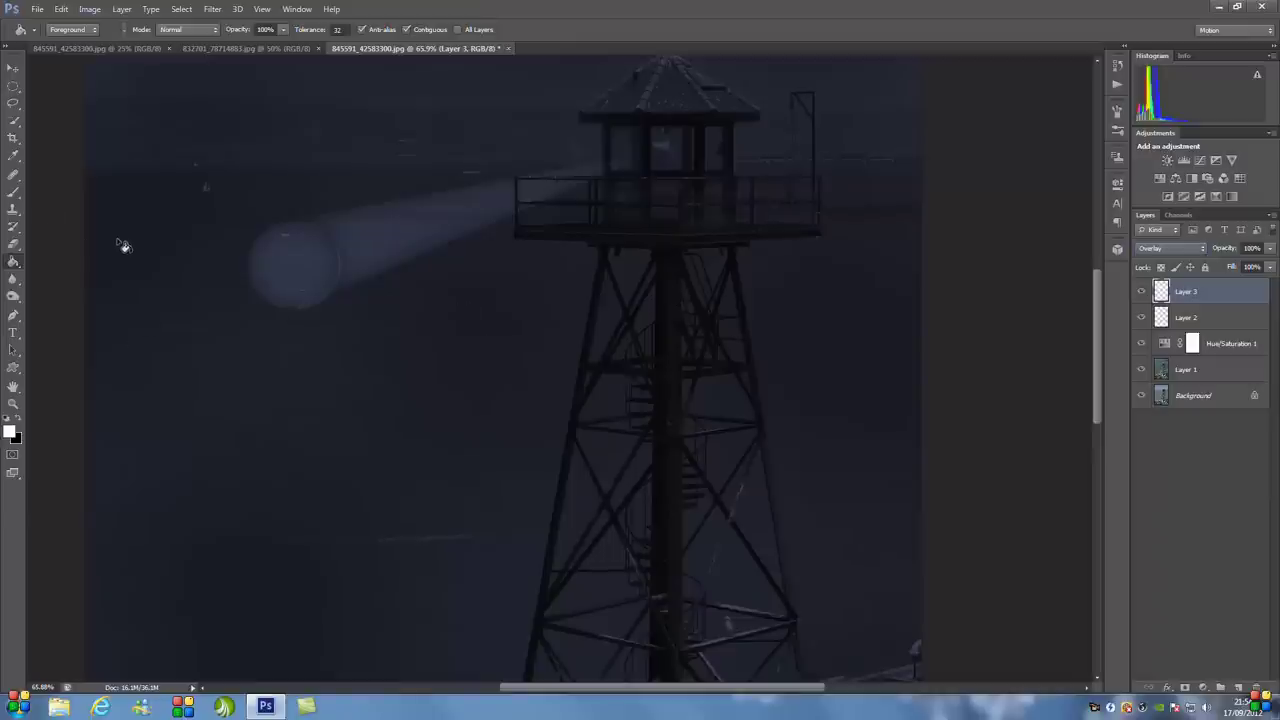
{"action": "key", "text": "shift+alt+g"}
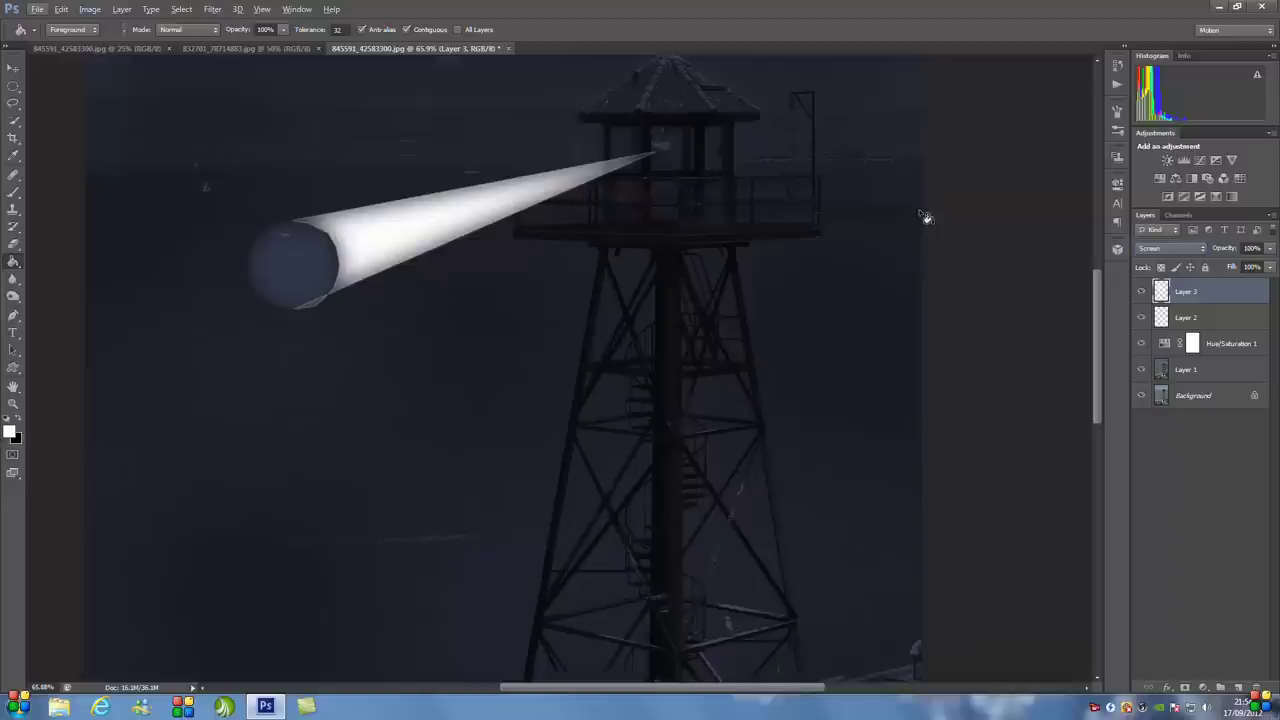
{"action": "left_click", "coordinate": [1180, 253]}
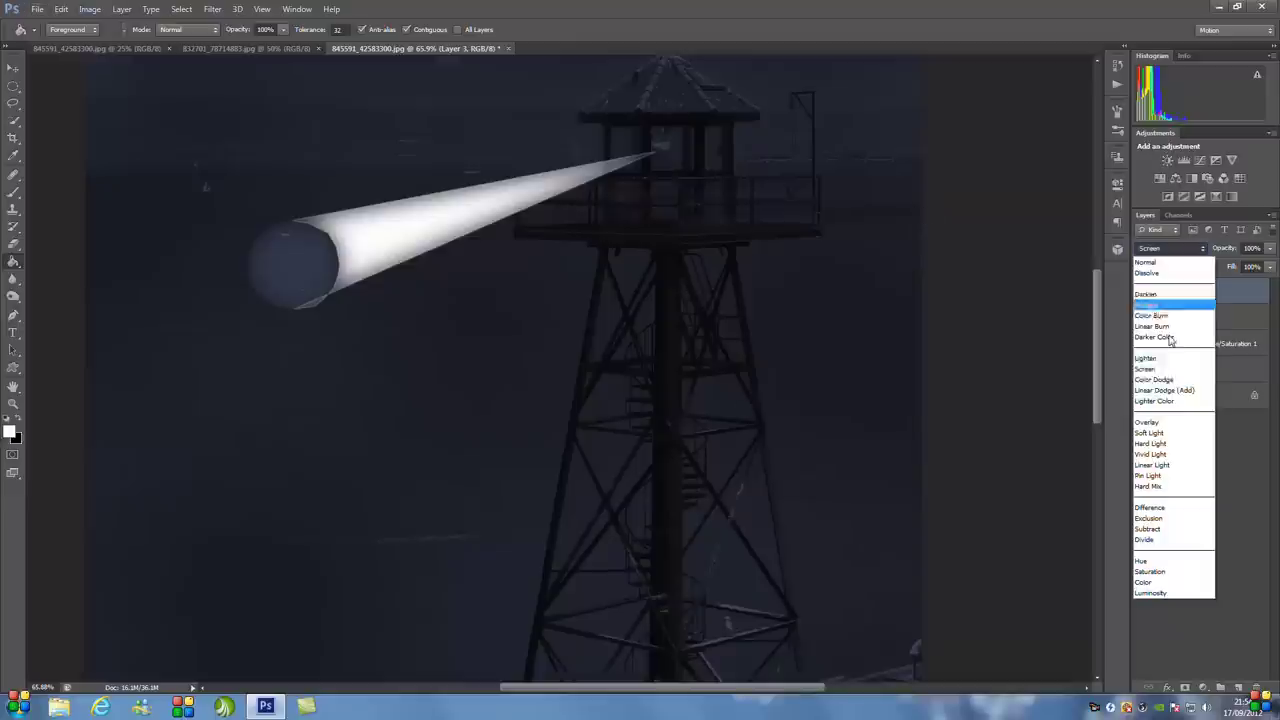
{"action": "left_click", "coordinate": [1155, 424]}
- Zoom in on the beam's round end, switch to the Eraser, then zoom back out
{"action": "key", "text": "v"}
{"action": "scroll", "coordinate": [343, 278], "scroll_direction": "up", "scroll_amount": 2}
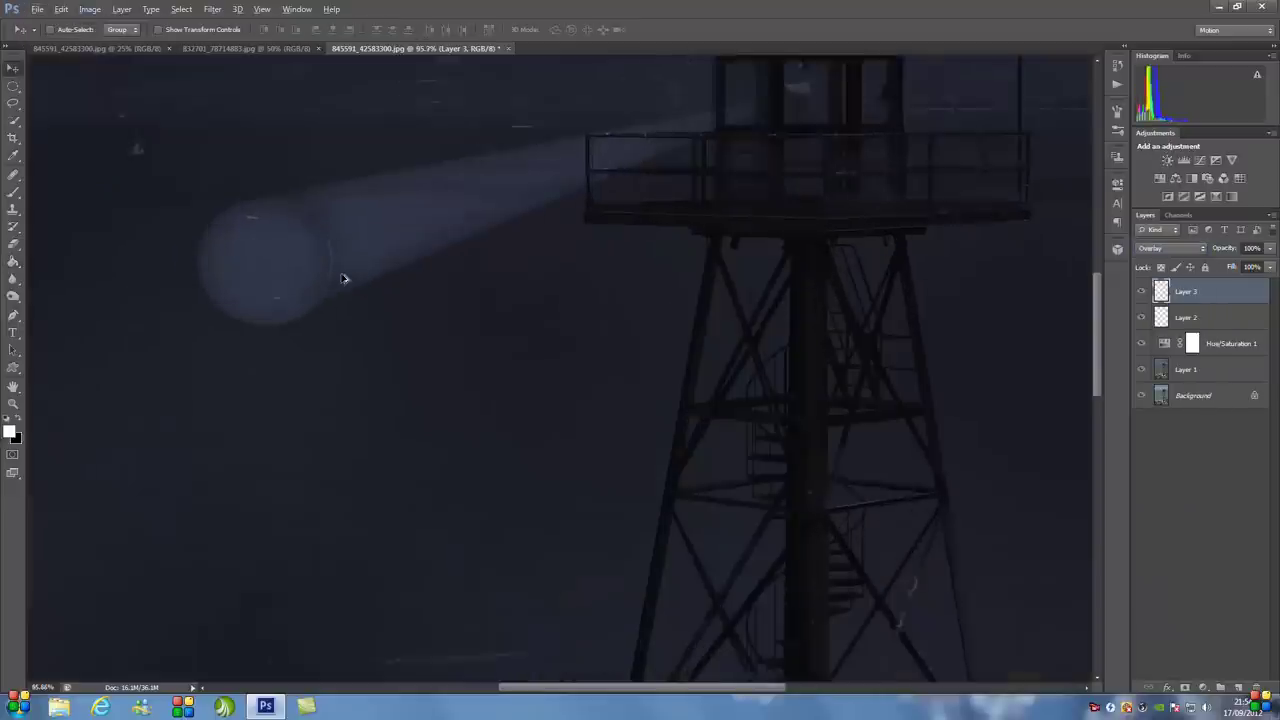
{"action": "scroll", "coordinate": [343, 278], "scroll_direction": "up", "scroll_amount": 1}
{"action": "key", "text": "e"}
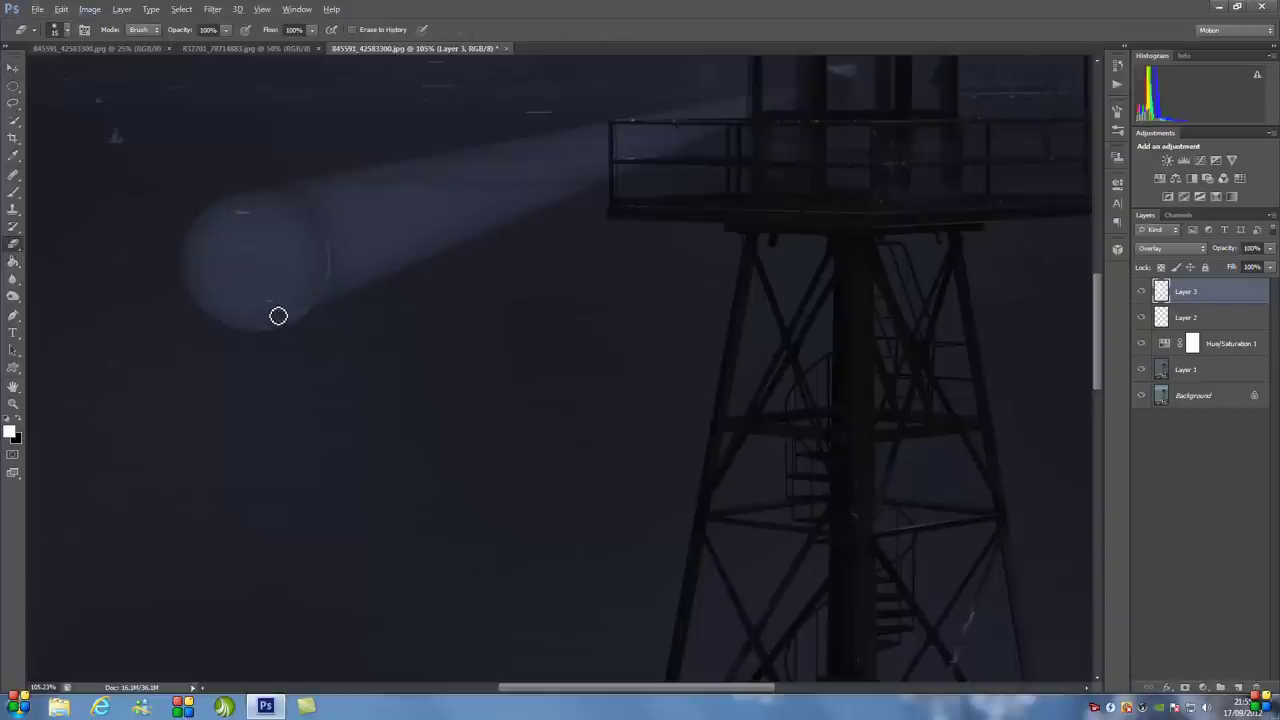
{"action": "scroll", "coordinate": [278, 316], "scroll_direction": "up", "scroll_amount": 3}
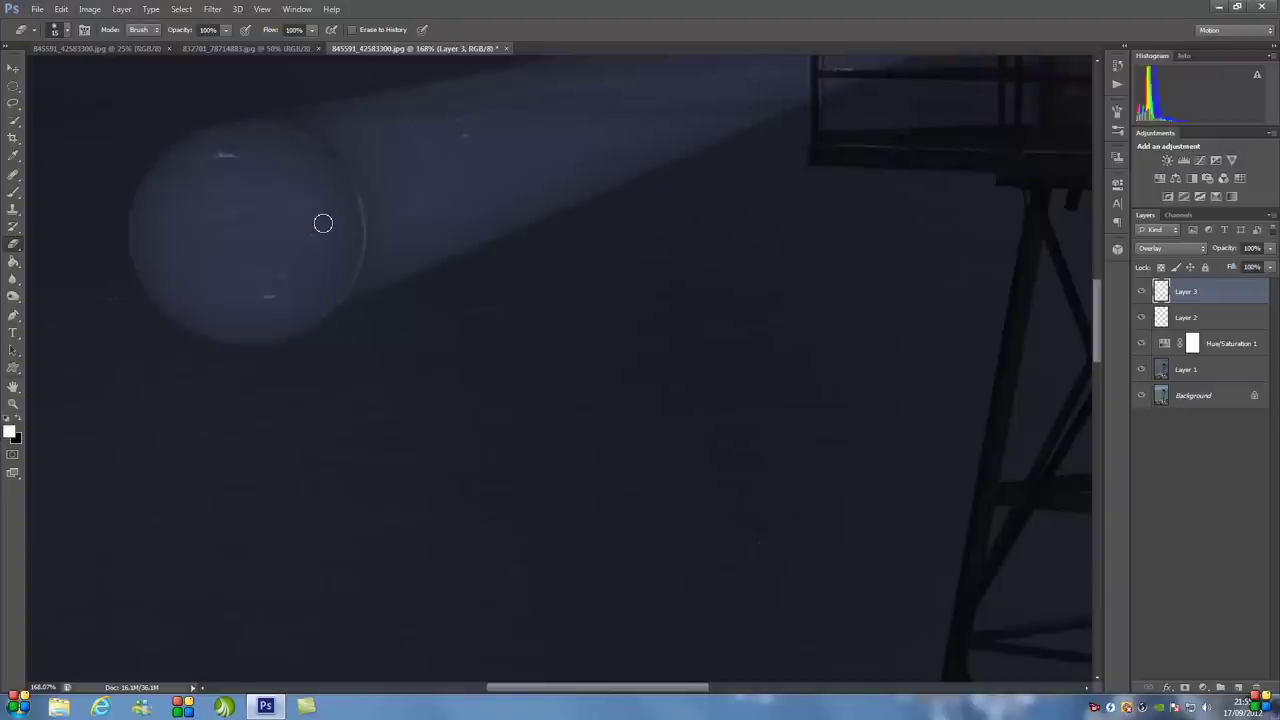
{"action": "scroll", "coordinate": [420, 220], "scroll_direction": "down", "scroll_amount": 3}
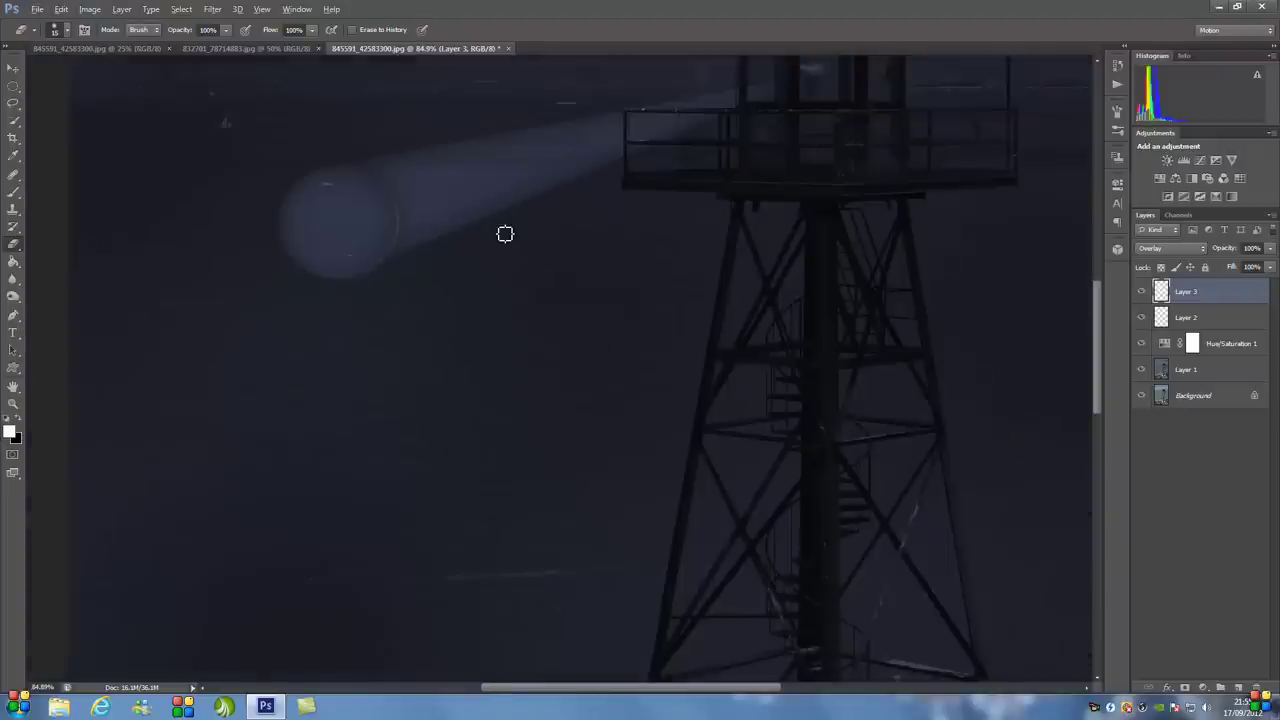
{"action": "scroll", "coordinate": [630, 220], "scroll_direction": "down", "scroll_amount": 3}
{"action": "scroll", "coordinate": [803, 200], "scroll_direction": "up", "scroll_amount": 1}
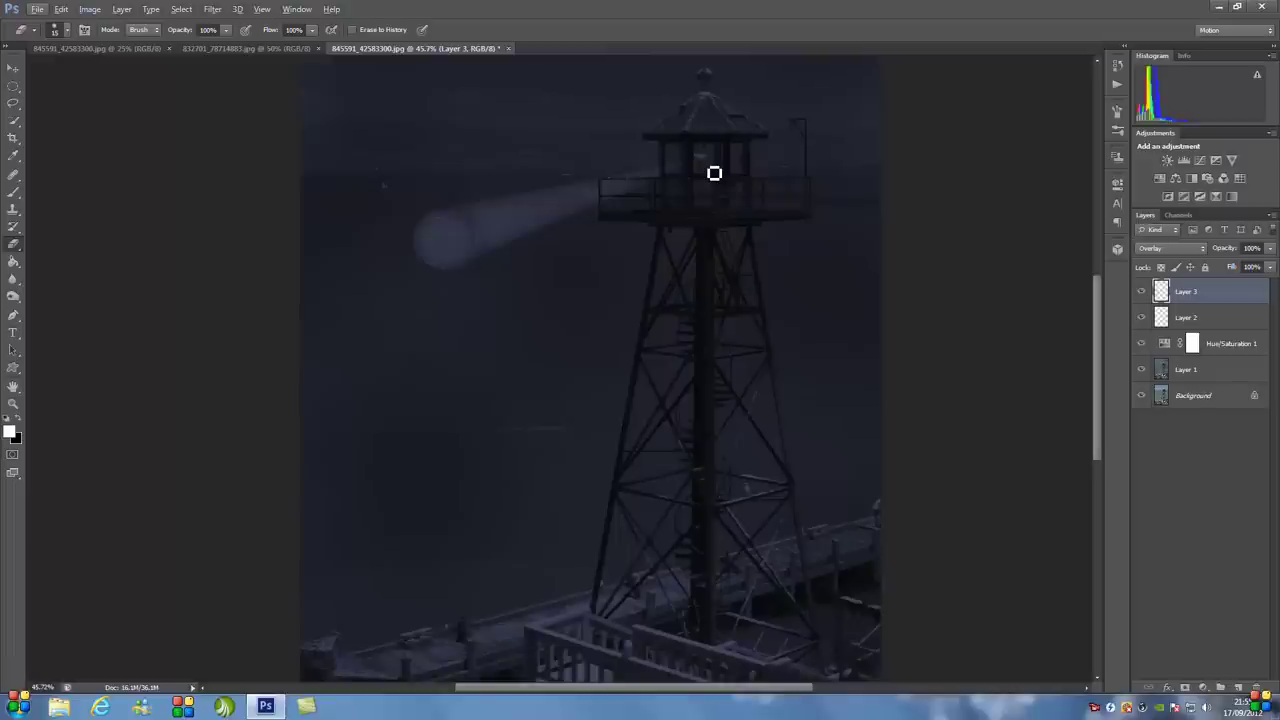
{"action": "key", "text": "ctrl+j"}
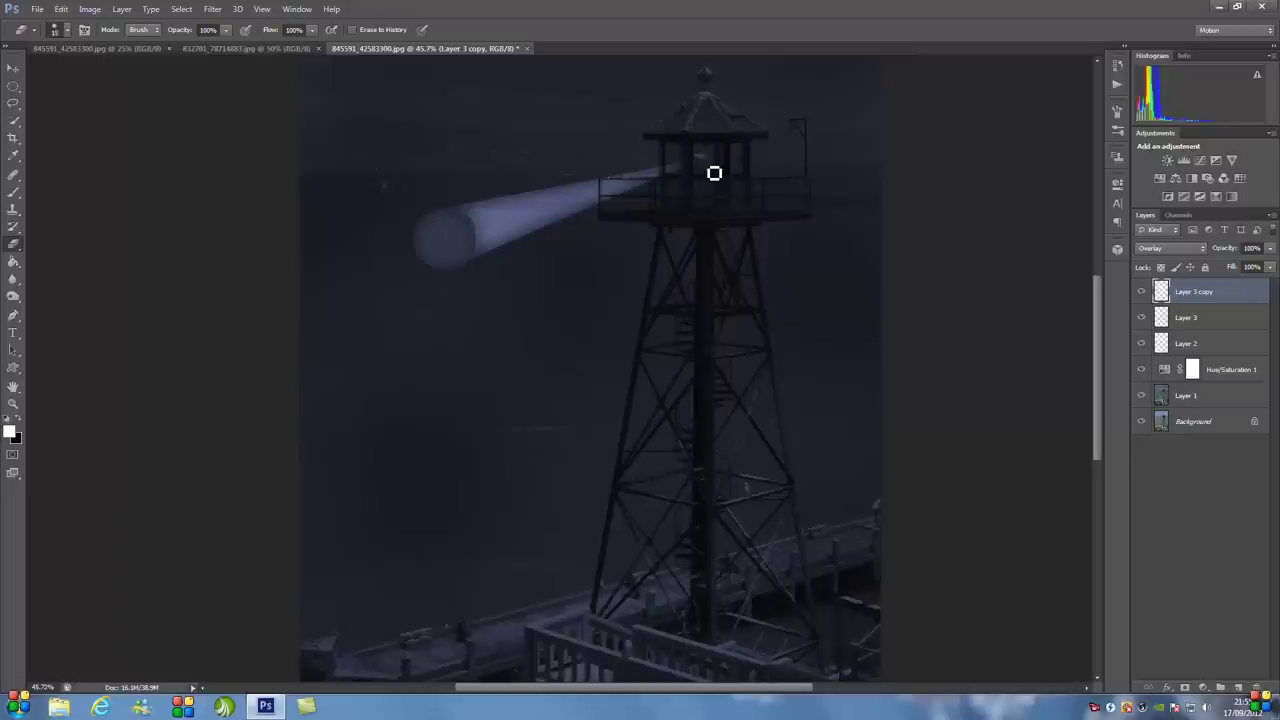
{"action": "key", "text": "ctrl+z"}
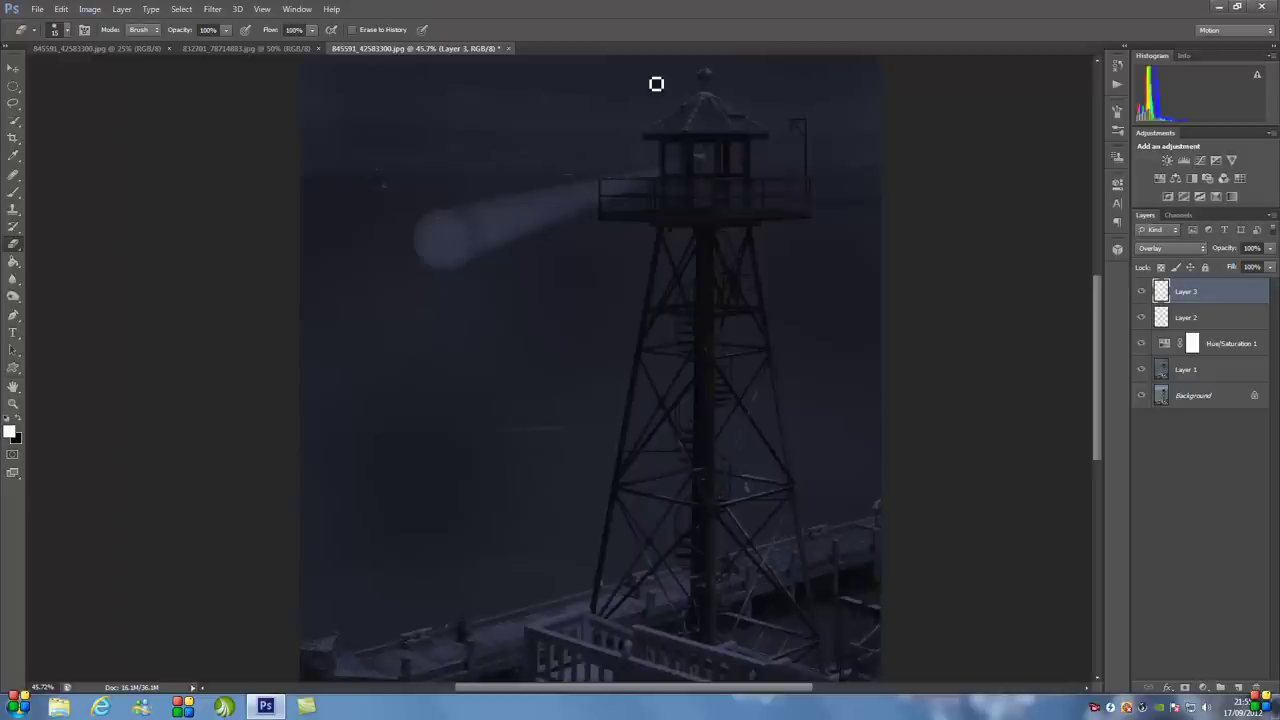
- On a new Layer 4, paint a small bright white light inside the tower window
{"action": "left_click", "coordinate": [1237, 689]}
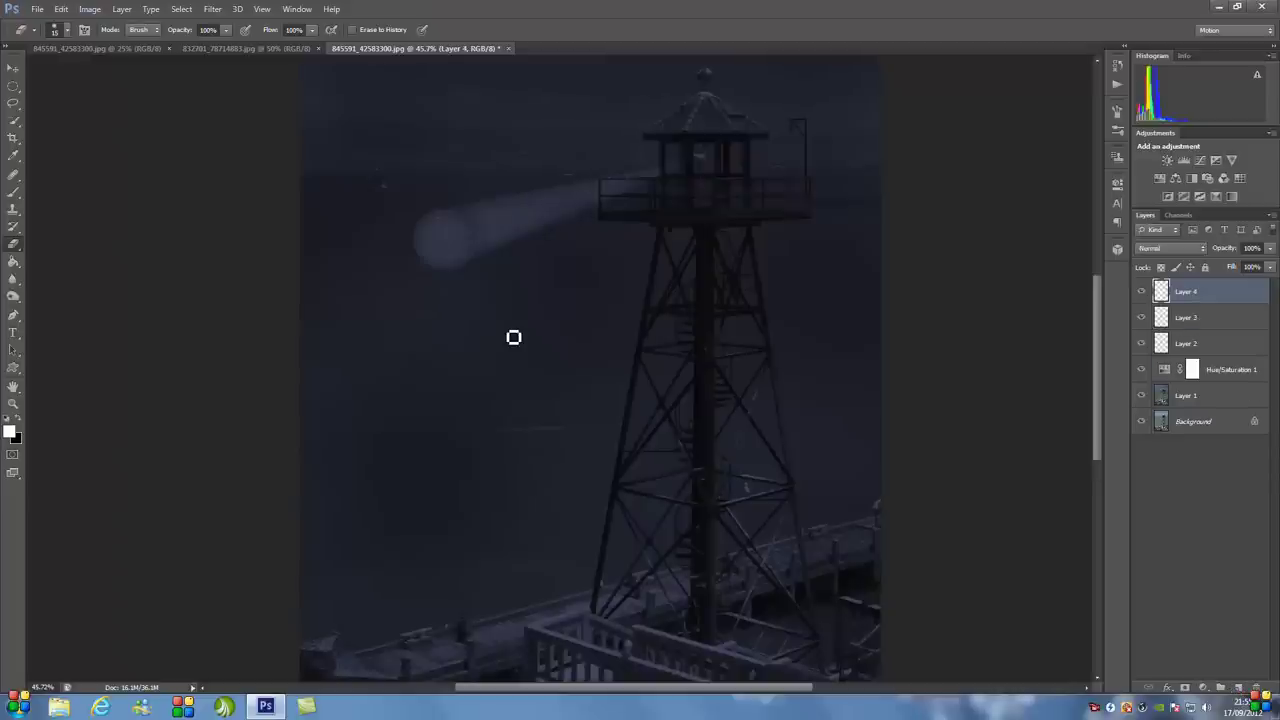
{"action": "left_click", "coordinate": [13, 198]}
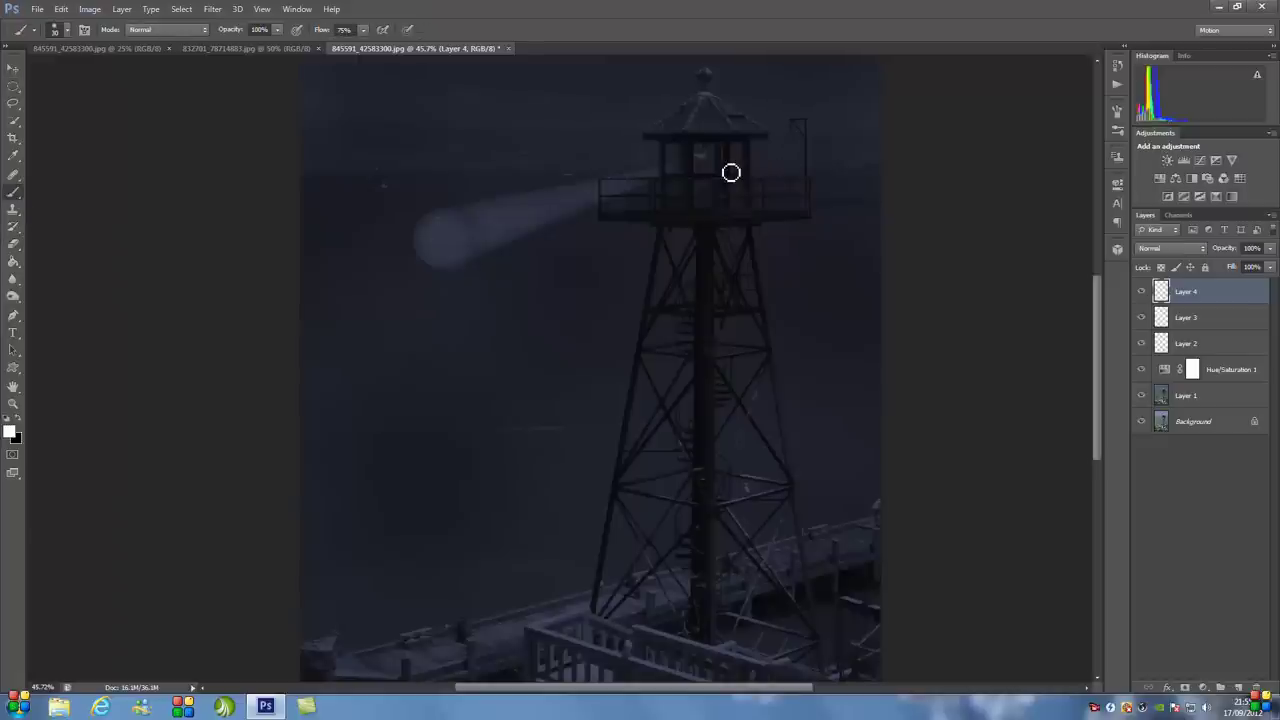
{"action": "scroll", "coordinate": [728, 140], "scroll_direction": "up", "scroll_amount": 2}
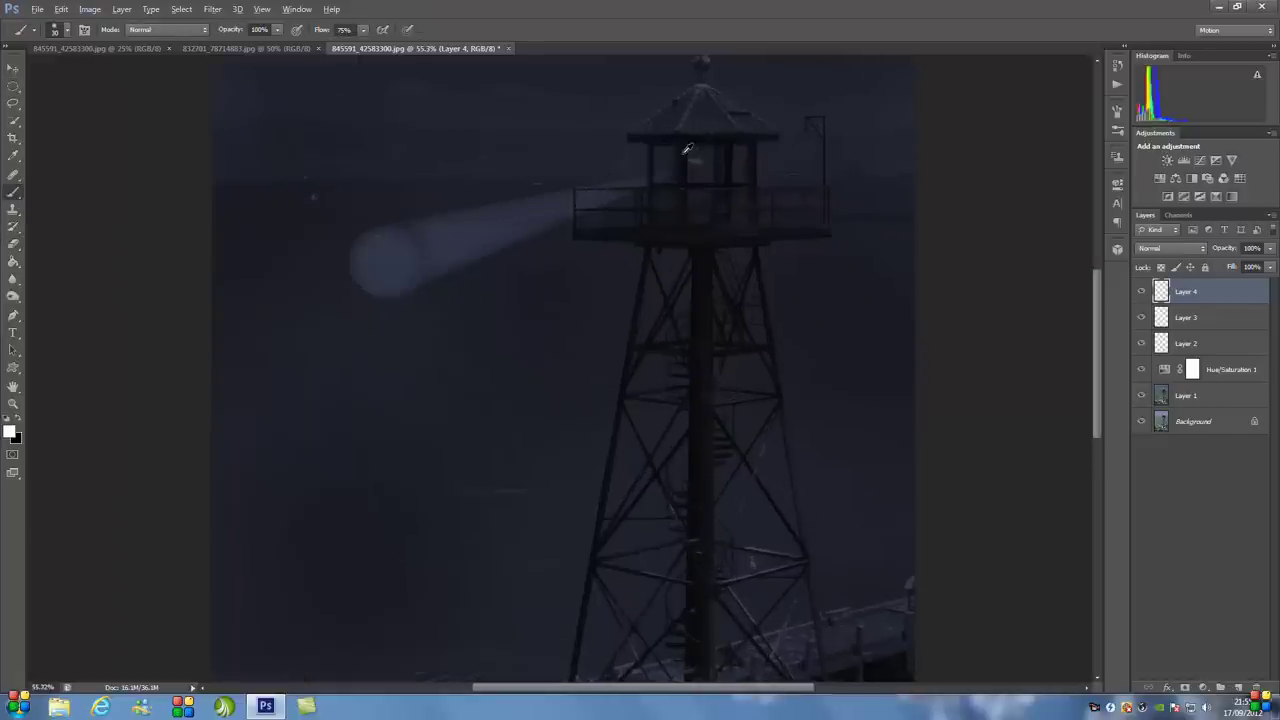
{"action": "scroll", "coordinate": [687, 149], "scroll_direction": "up", "scroll_amount": 1}
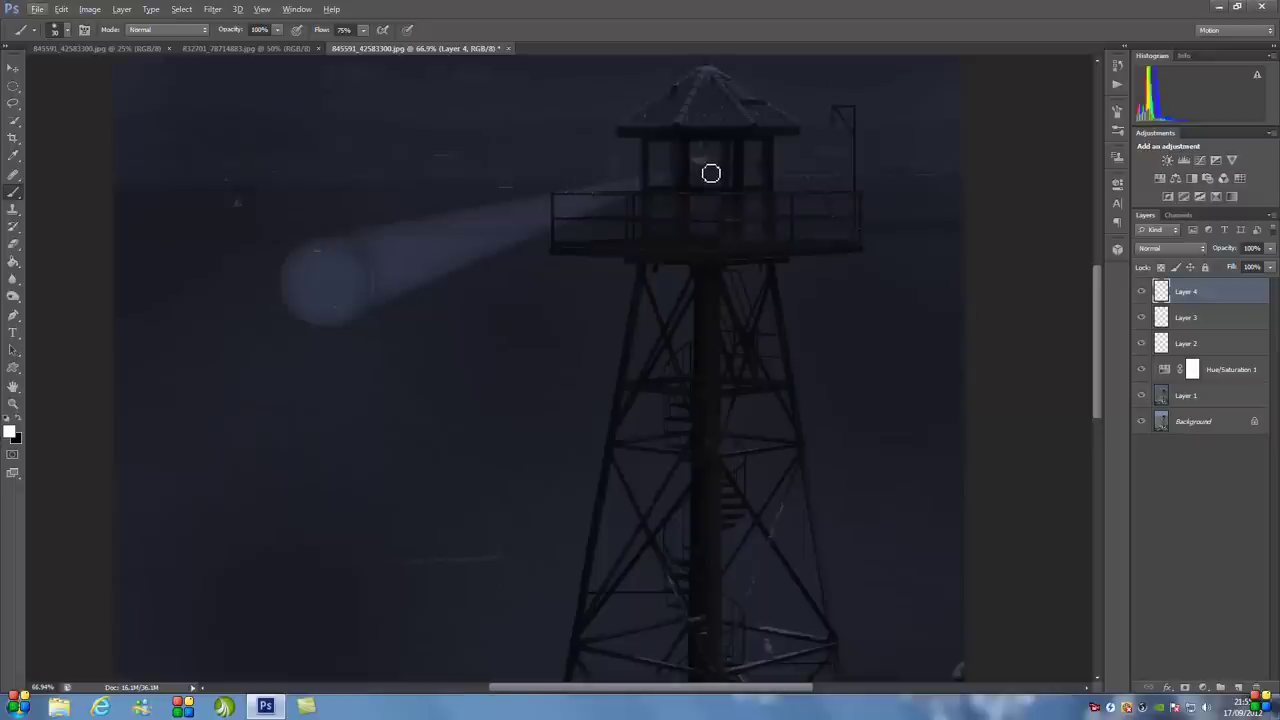
{"action": "key", "text": "bracketleft"}
{"action": "key", "text": "bracketright"}
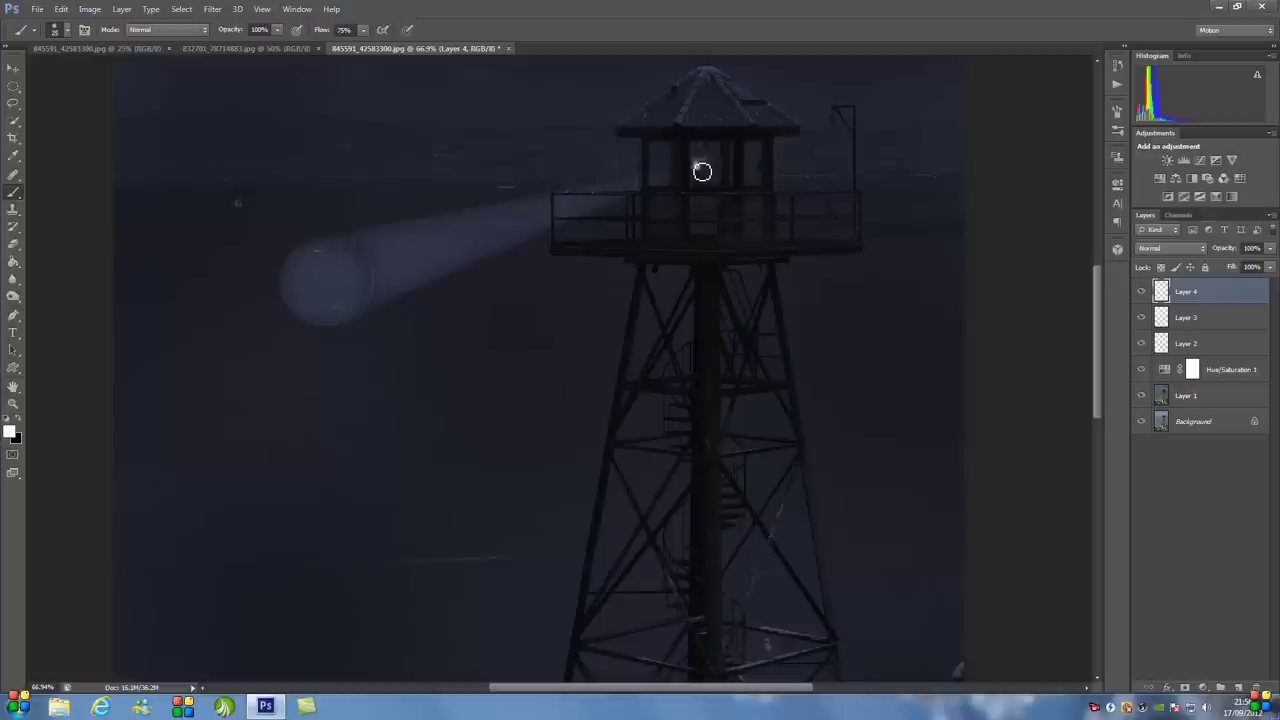
{"action": "key", "text": "bracketright"}
{"action": "left_click", "coordinate": [699, 167]}
- Fade the window light layer to 62% opacity
{"action": "left_click", "coordinate": [1272, 252]}
{"action": "left_click_drag", "start_coordinate": [1268, 266], "coordinate": [1247, 266]}
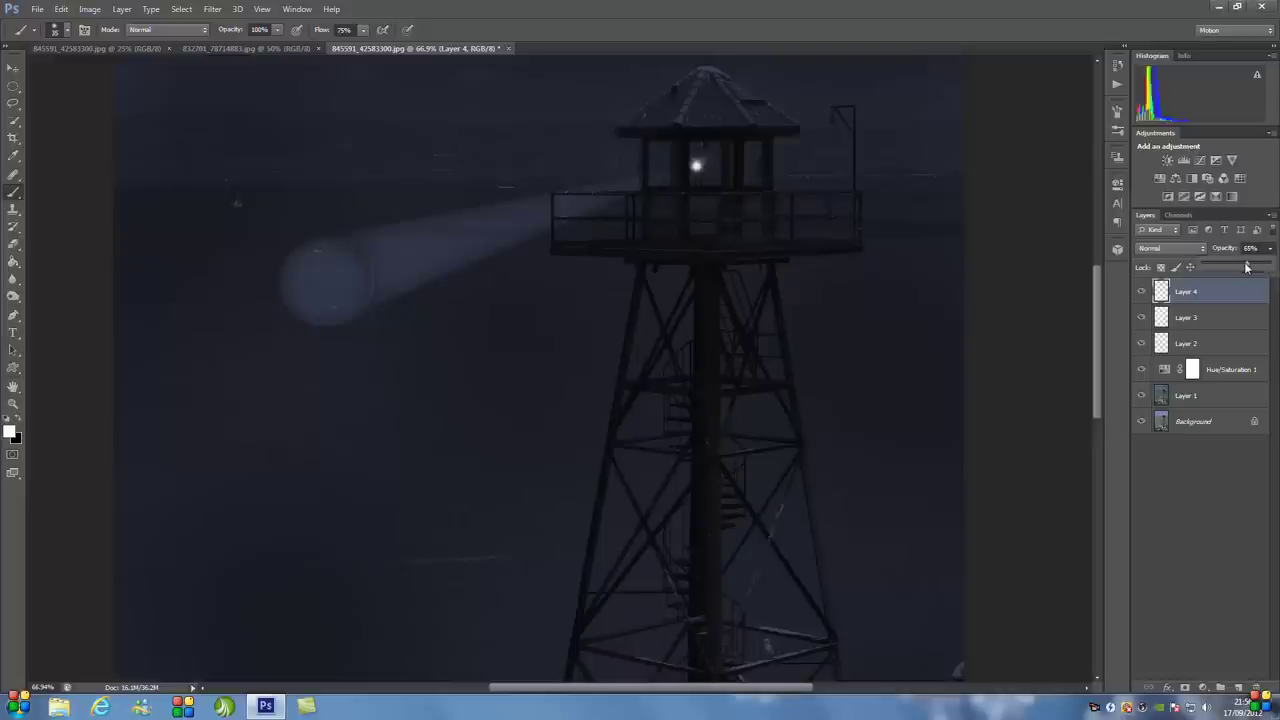
{"action": "left_click_drag", "start_coordinate": [1245, 266], "coordinate": [1243, 266]}
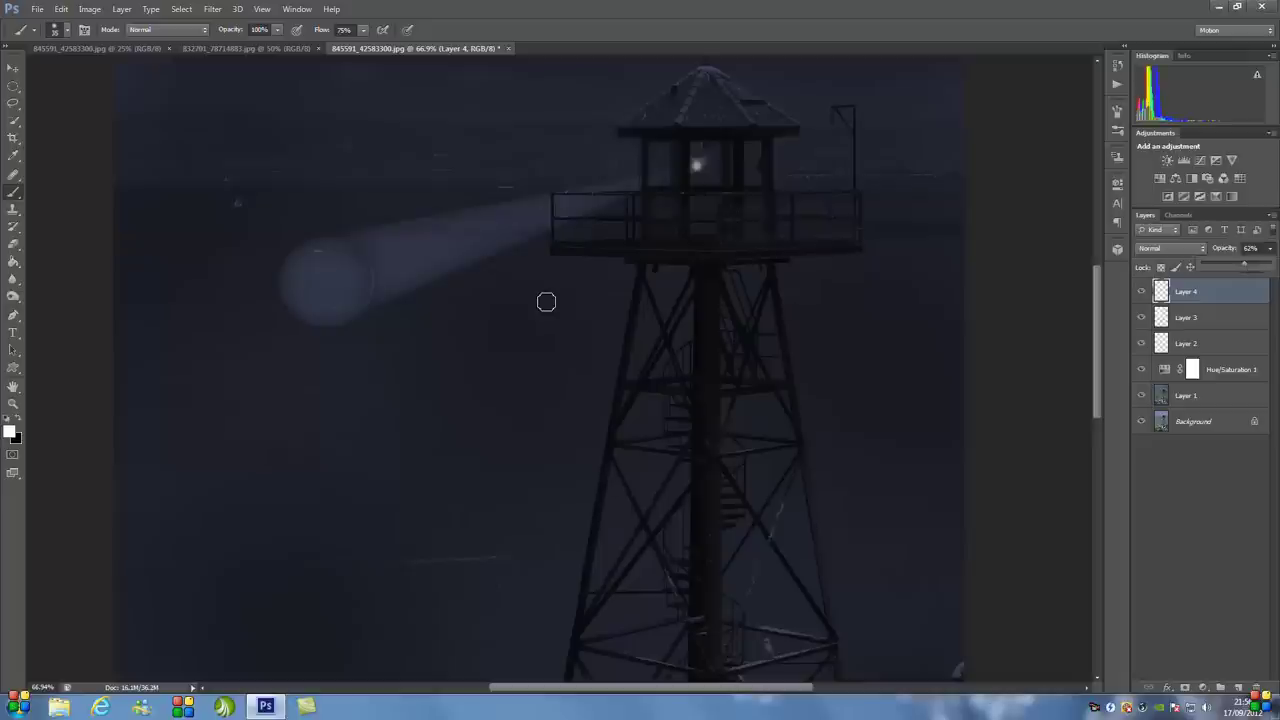
{"action": "scroll", "coordinate": [470, 266], "scroll_direction": "down", "scroll_amount": 4}
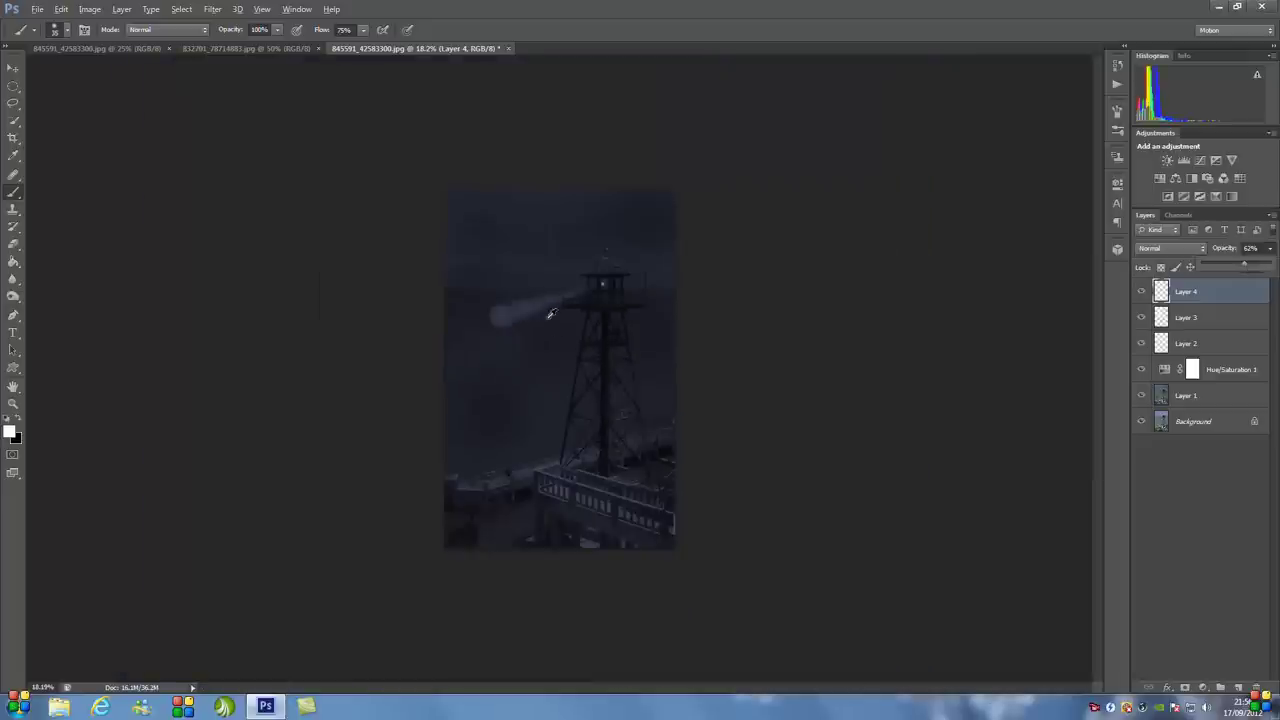
{"action": "scroll", "coordinate": [559, 331], "scroll_direction": "up", "scroll_amount": 1}
{"action": "scroll", "coordinate": [551, 320], "scroll_direction": "up", "scroll_amount": 1}
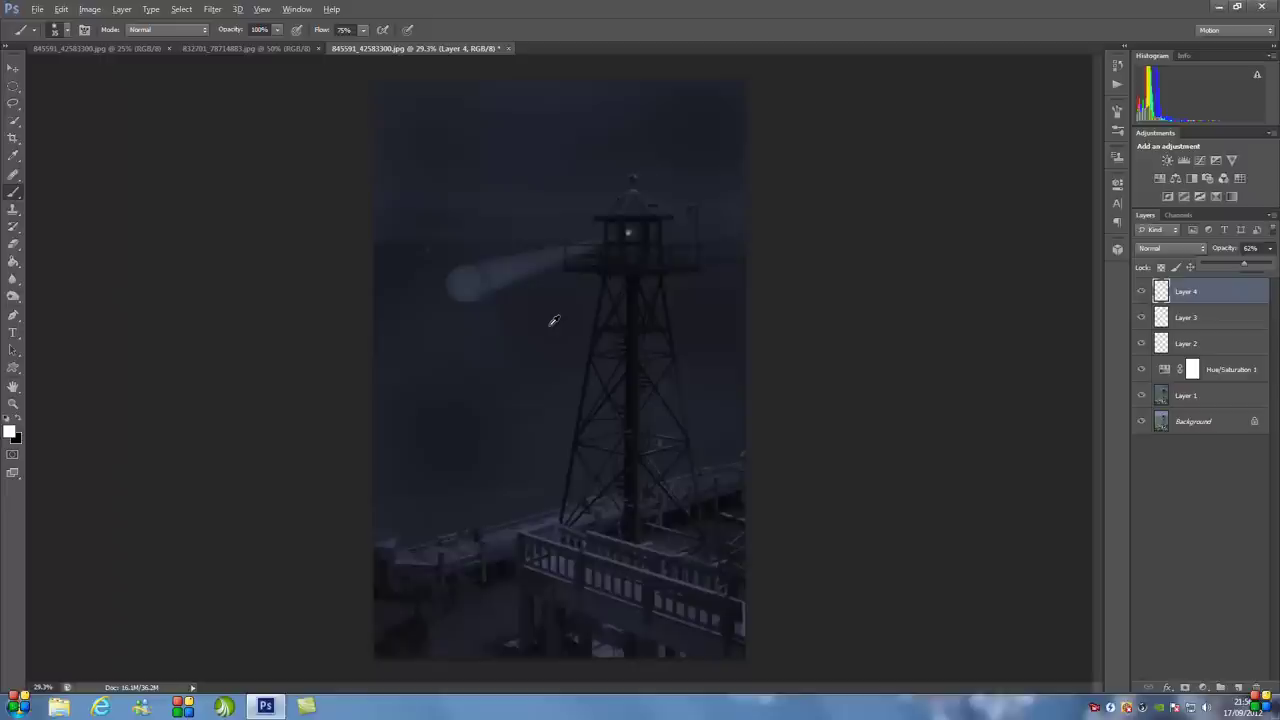
{"action": "key", "text": "alt"}
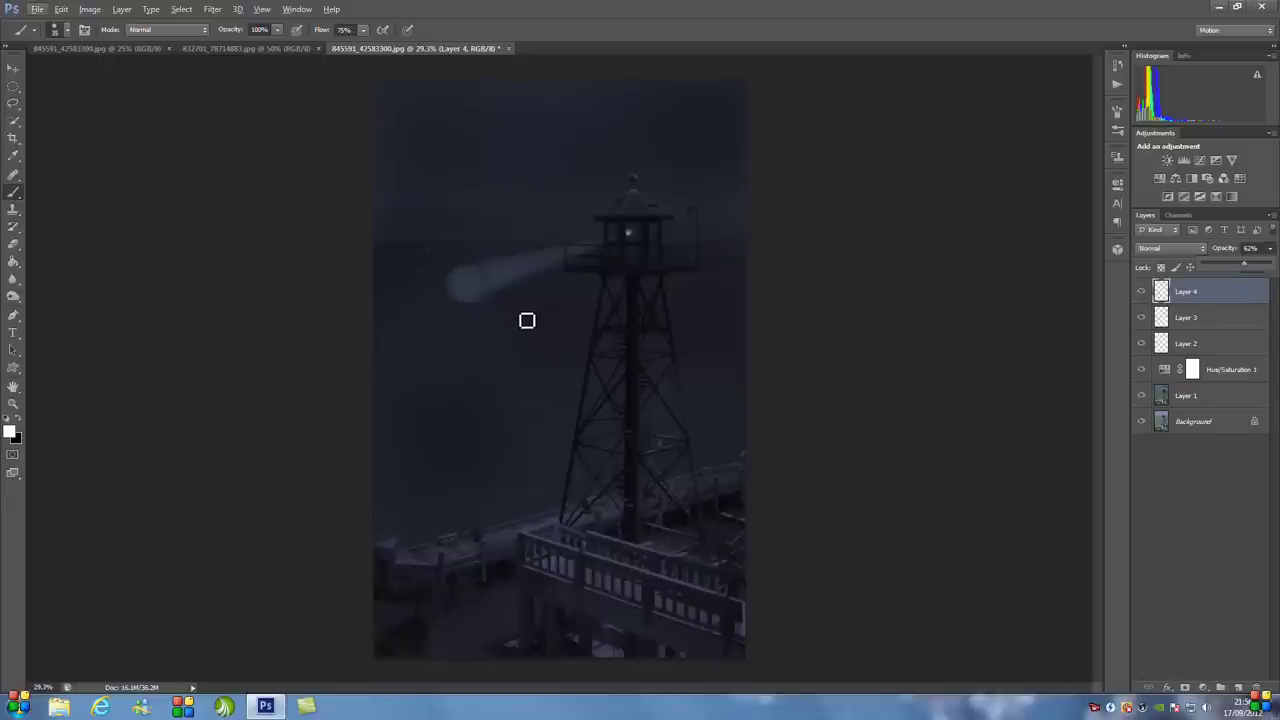